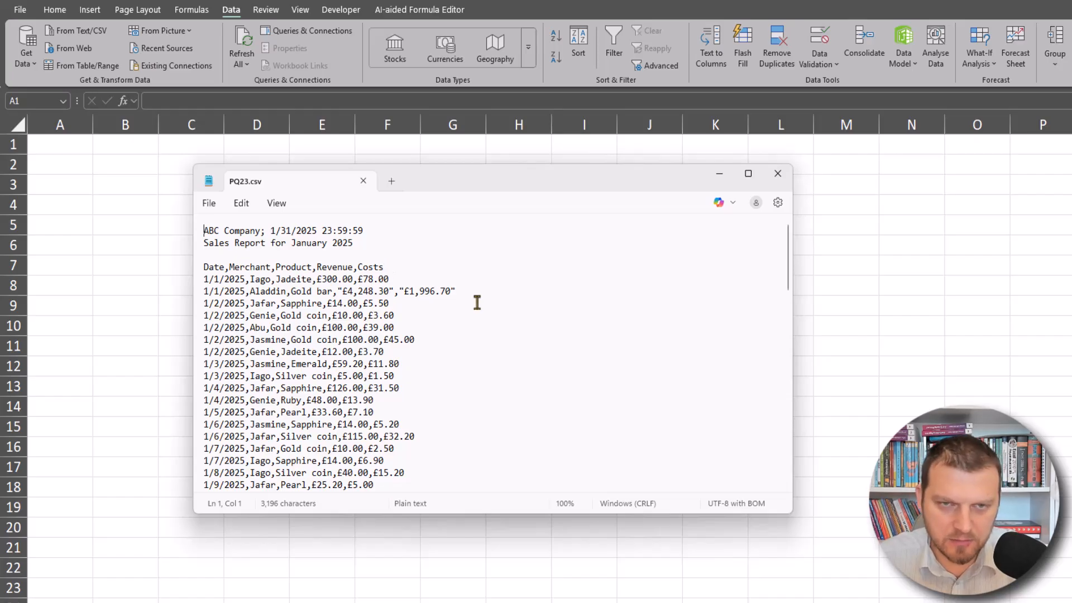
Examine the CSV file's title lines, column header row and footer lines
{"action": "left_click_drag", "start_coordinate": [387, 248], "coordinate": [154, 224]}
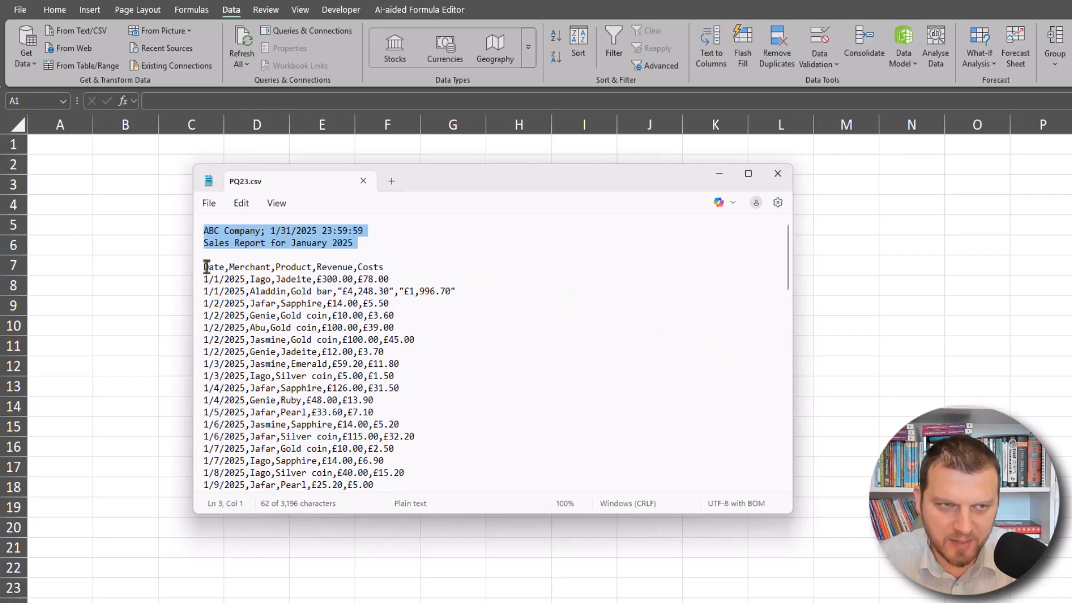
{"action": "left_click_drag", "start_coordinate": [204, 267], "coordinate": [379, 267]}
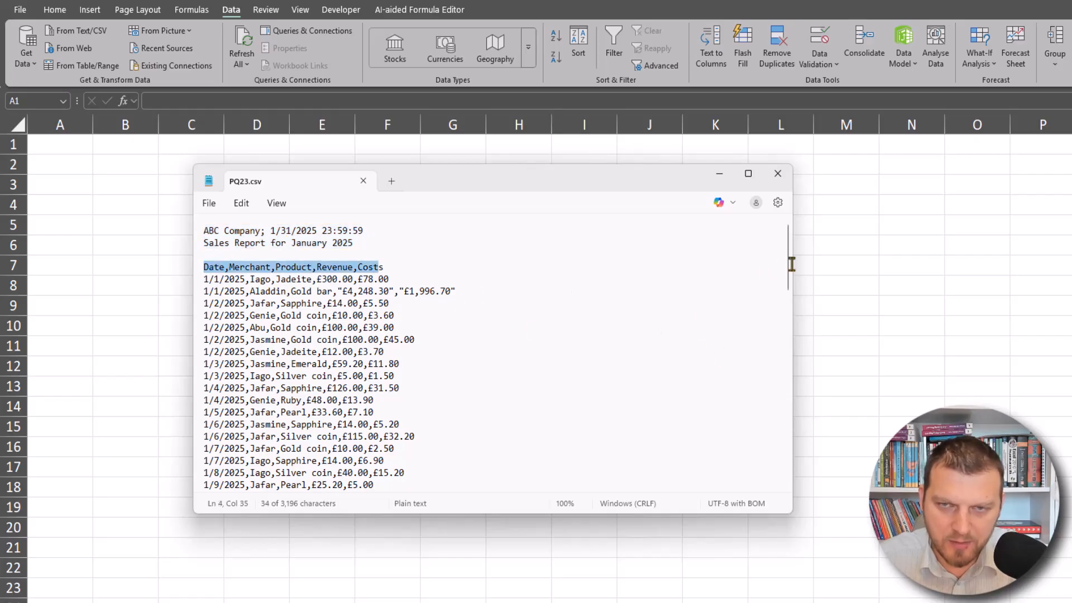
{"action": "left_click_drag", "start_coordinate": [789, 269], "coordinate": [789, 471]}
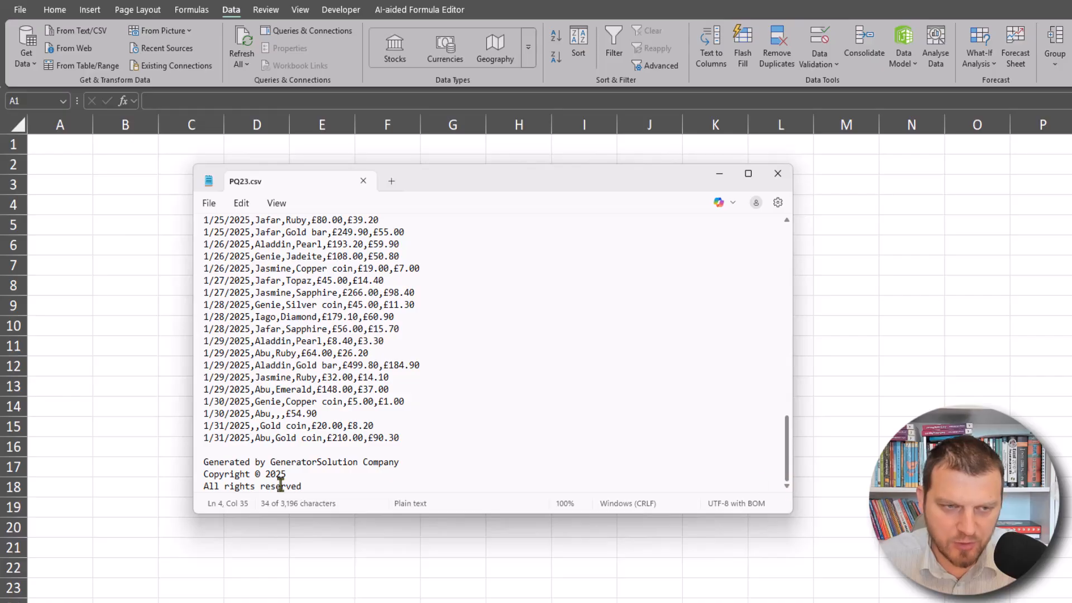
{"action": "left_click_drag", "start_coordinate": [313, 483], "coordinate": [206, 450]}
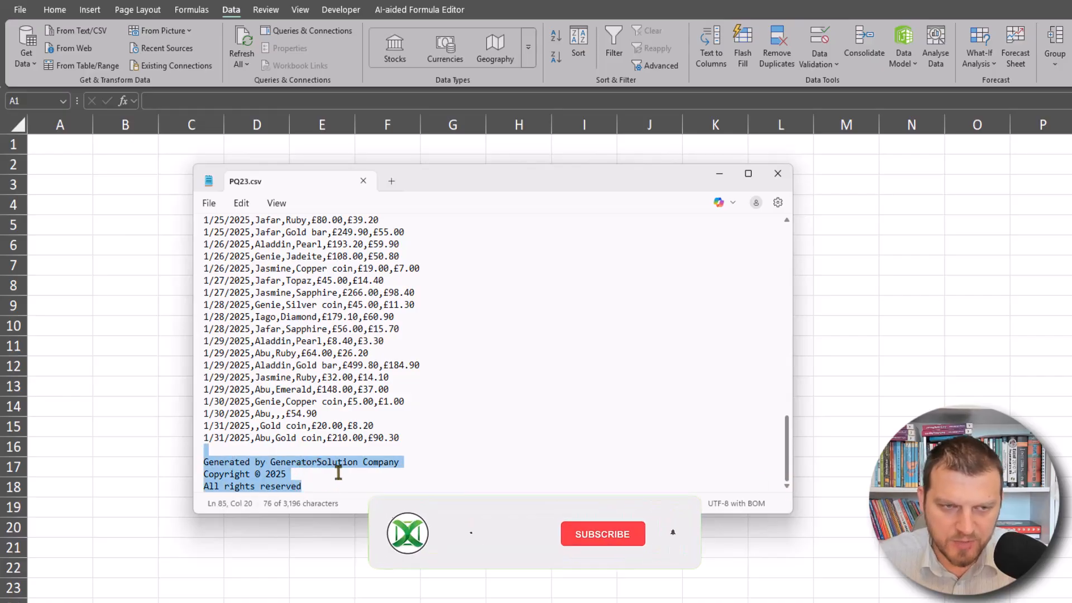
{"action": "left_click_drag", "start_coordinate": [208, 413], "coordinate": [419, 447]}
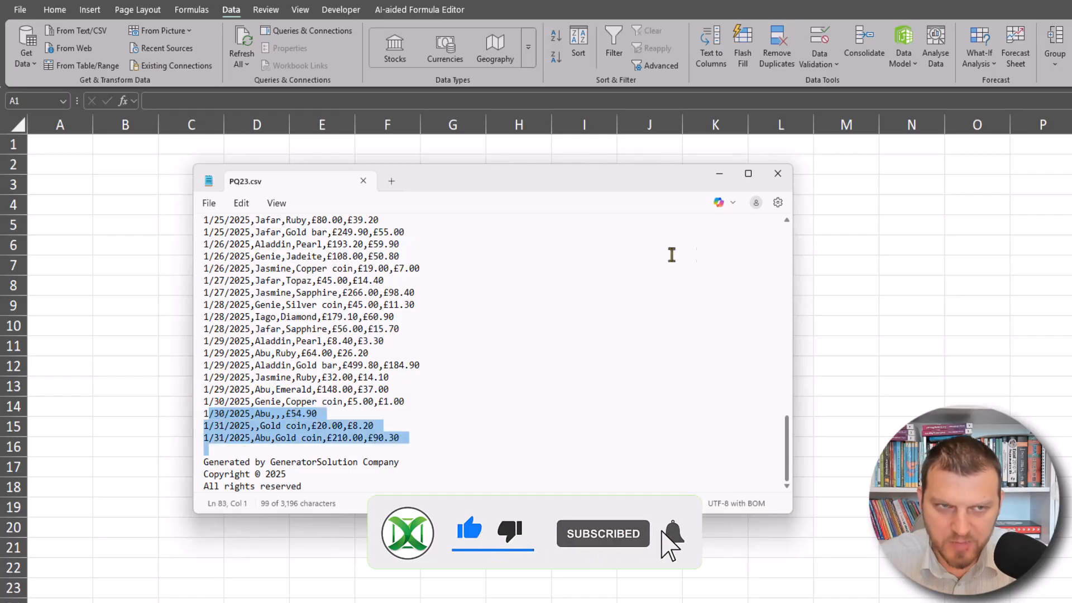
{"action": "left_click", "coordinate": [936, 321]}
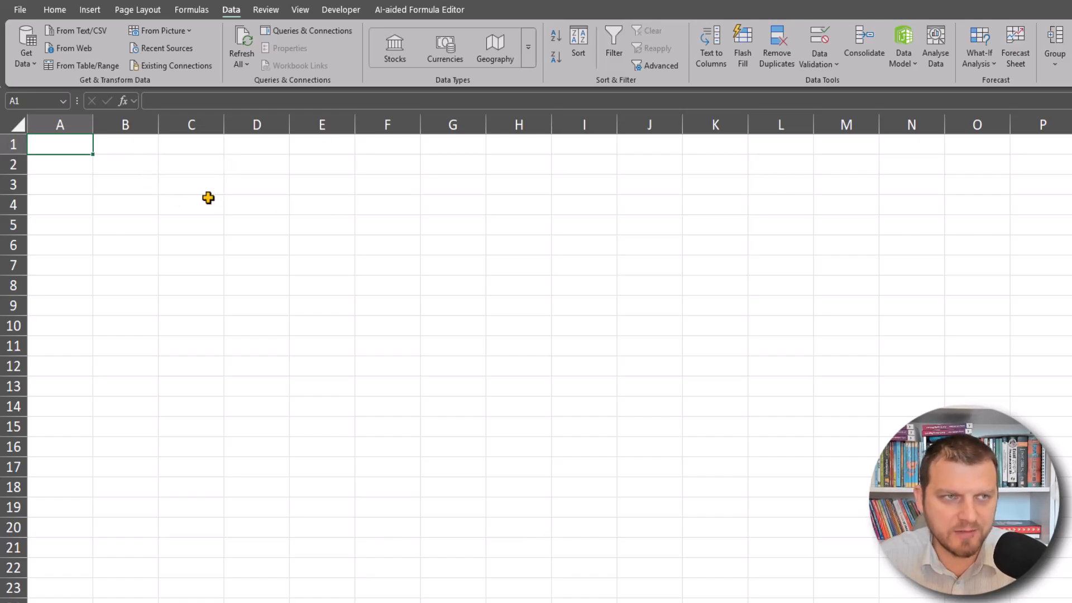
Import PQ23.csv from text and open it for transformation in Power Query
{"action": "left_click", "coordinate": [84, 30]}
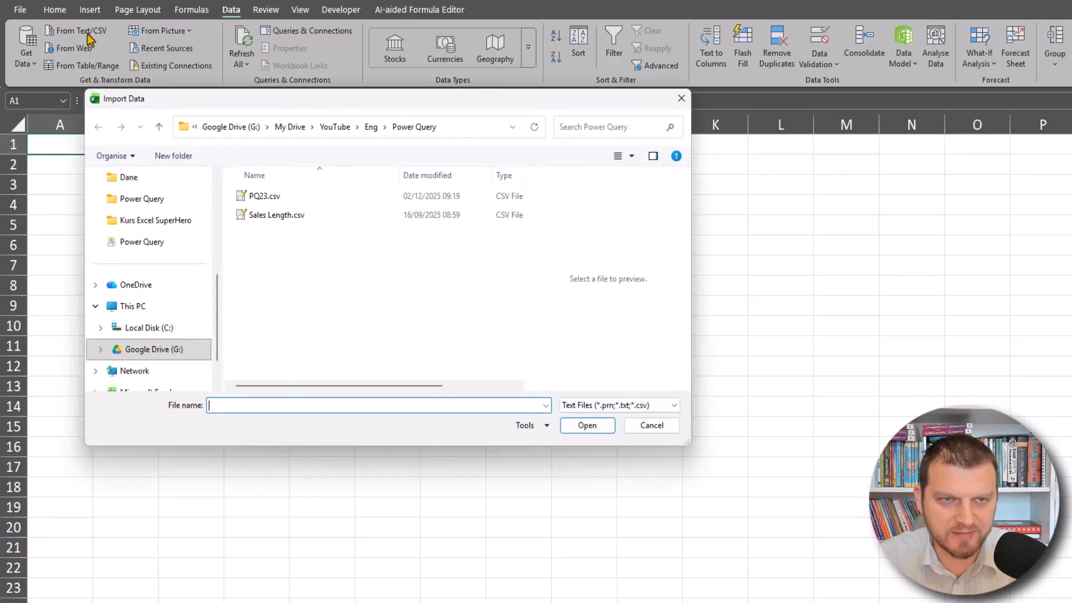
{"action": "double_click", "coordinate": [241, 197]}
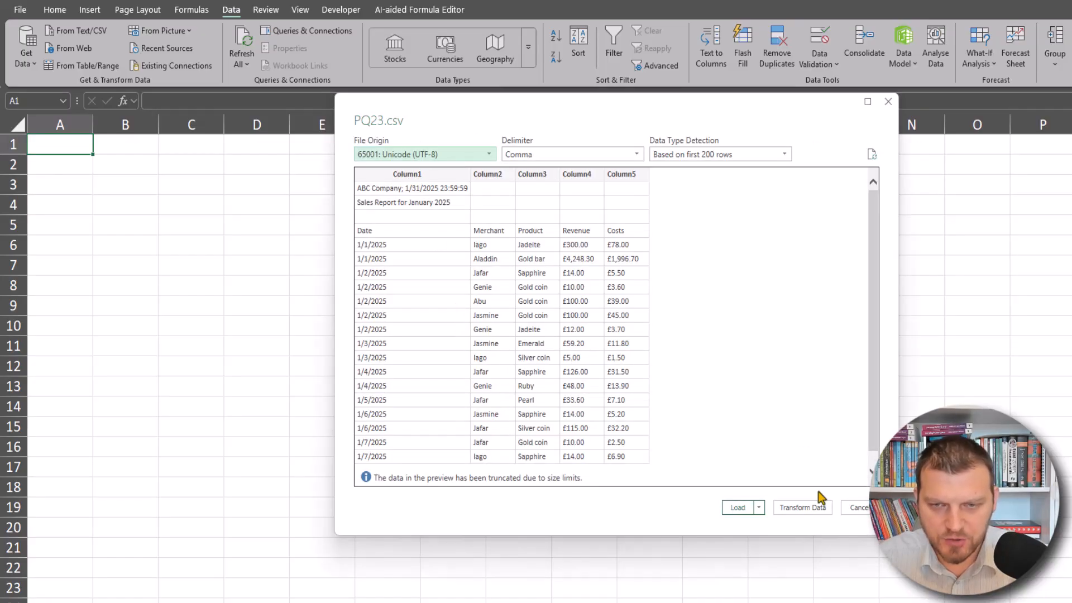
{"action": "left_click", "coordinate": [819, 508]}
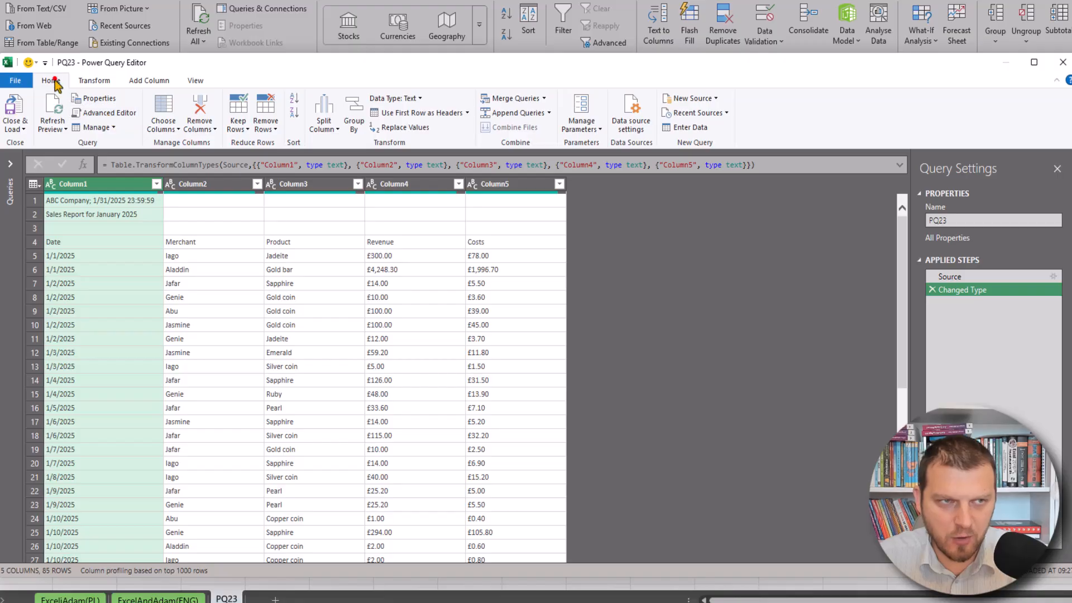
Remove the top 2 rows from the query
{"action": "left_click", "coordinate": [276, 133]}
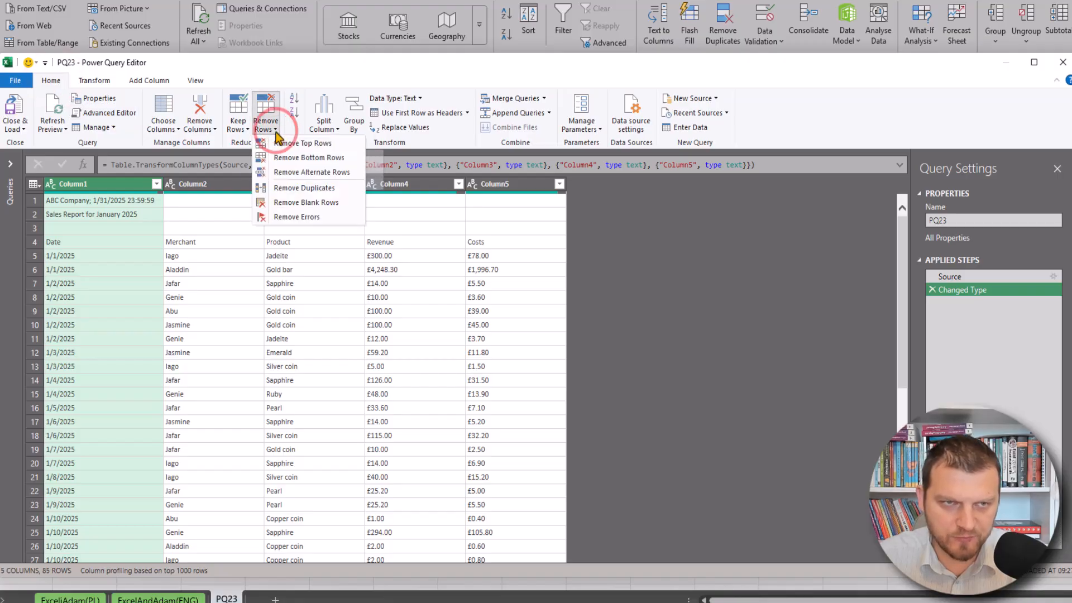
{"action": "left_click", "coordinate": [308, 143]}
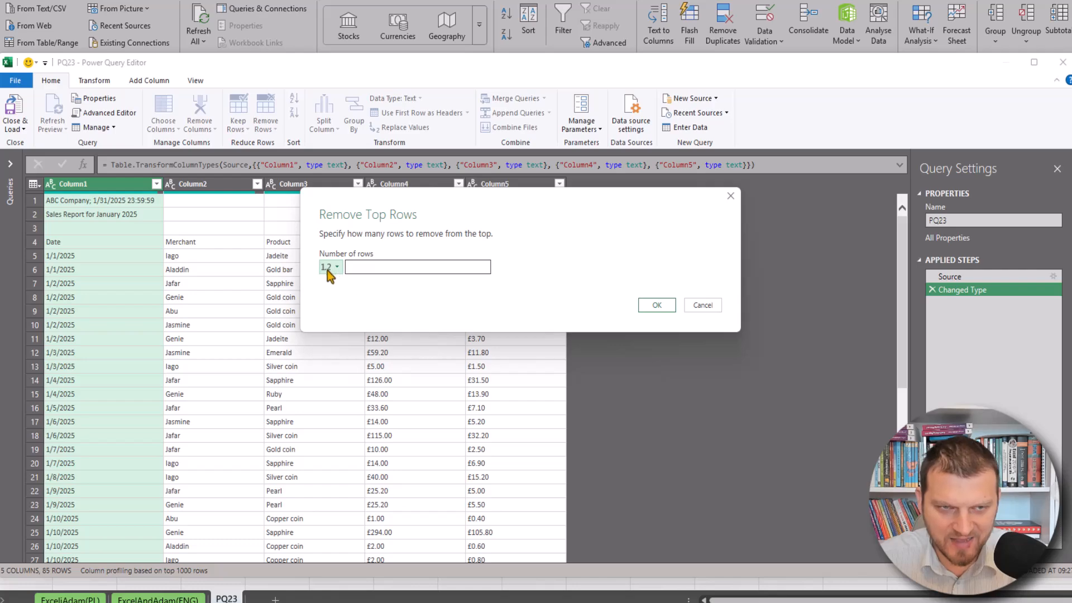
{"action": "left_click", "coordinate": [366, 267]}
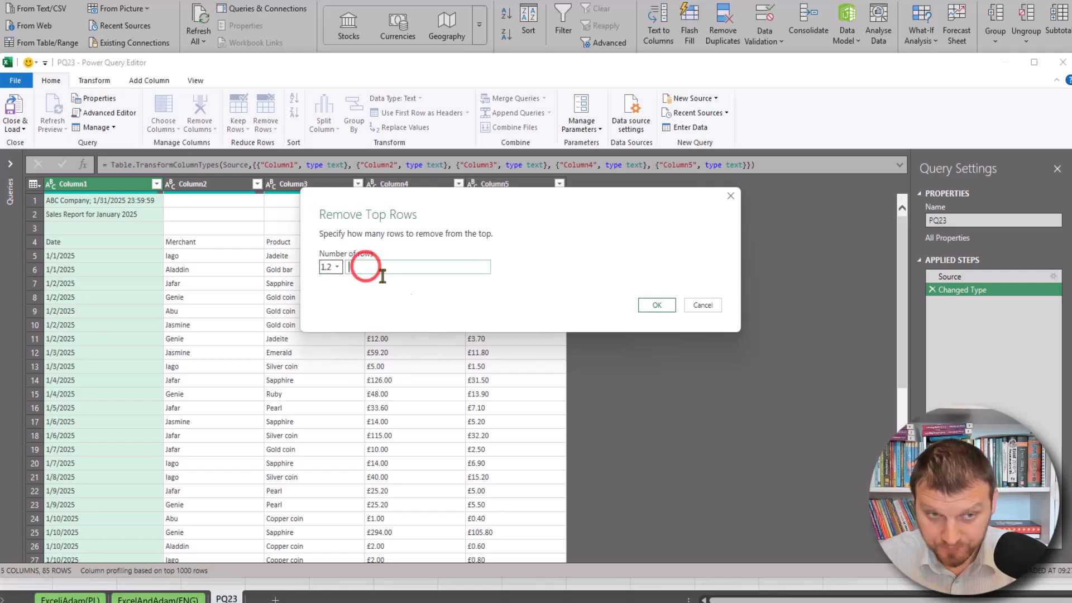
{"action": "type", "text": "2"}
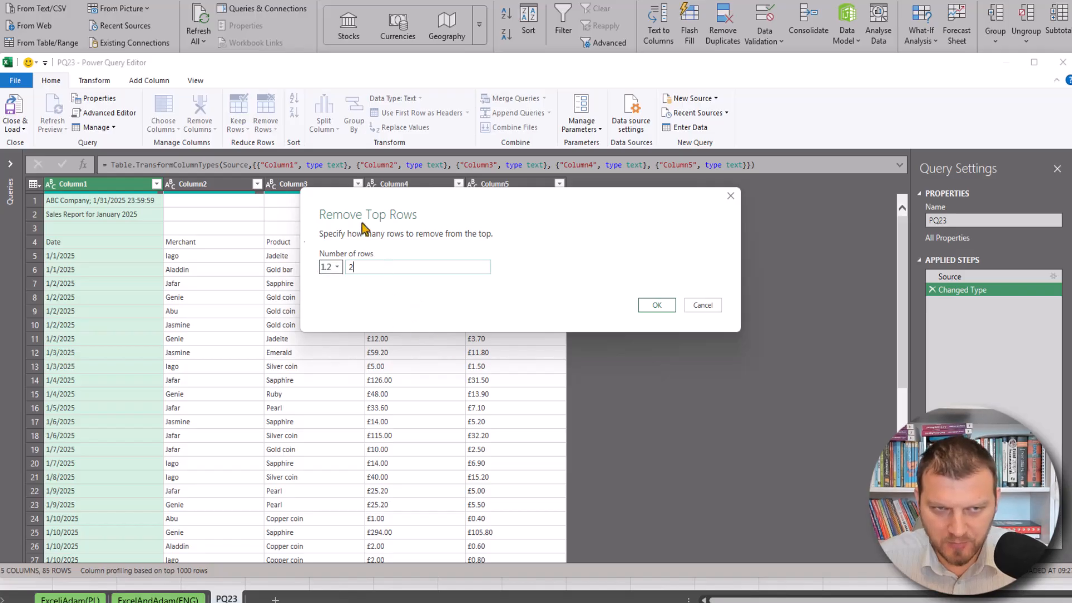
{"action": "left_click", "coordinate": [657, 306]}
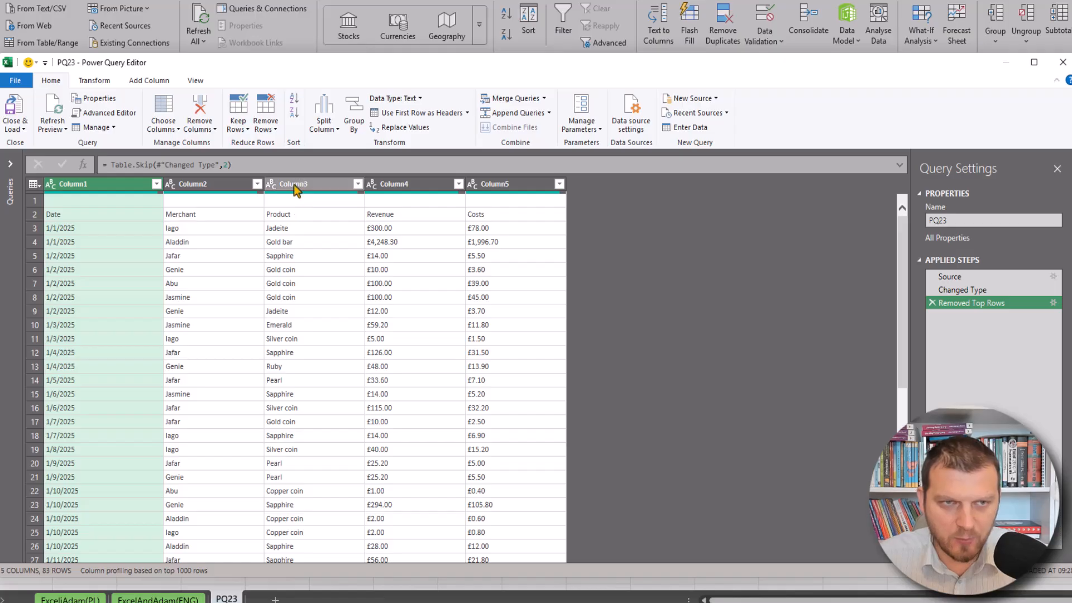
Clear the Table.Skip arguments in the step formula to view the function's documentation
{"action": "key", "text": "ctrl+shift+plus"}
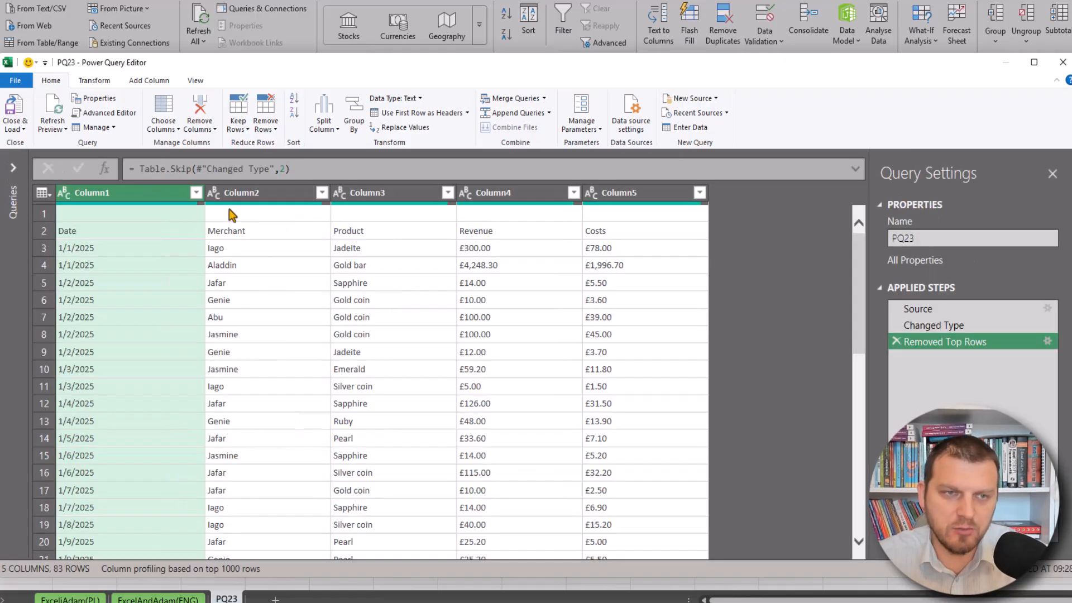
{"action": "double_click", "coordinate": [193, 168]}
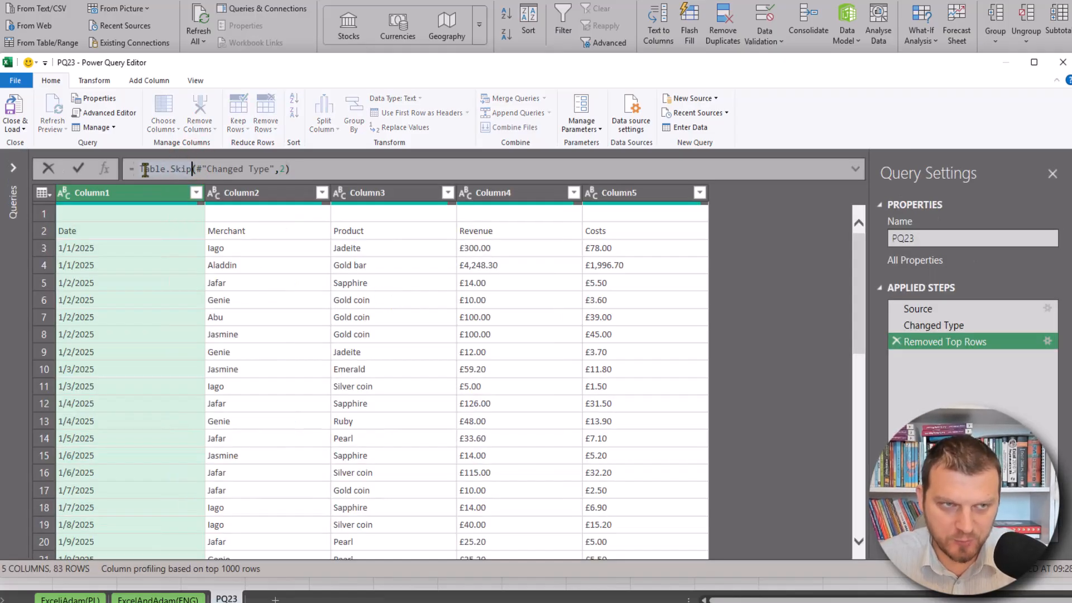
{"action": "left_click_drag", "start_coordinate": [139, 169], "coordinate": [188, 169]}
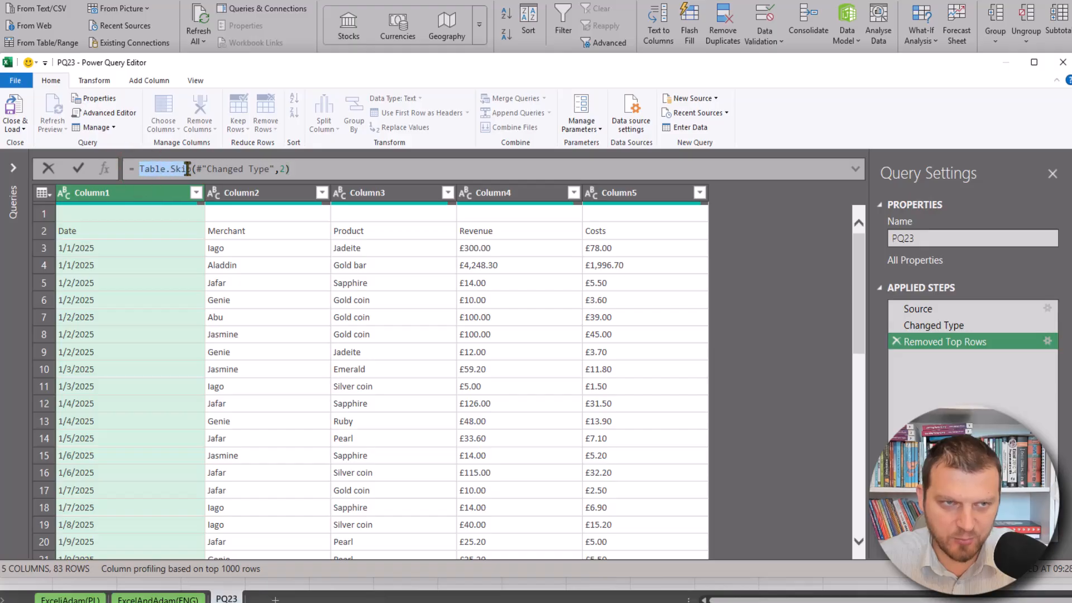
{"action": "left_click", "coordinate": [284, 169]}
{"action": "double_click", "coordinate": [282, 169]}
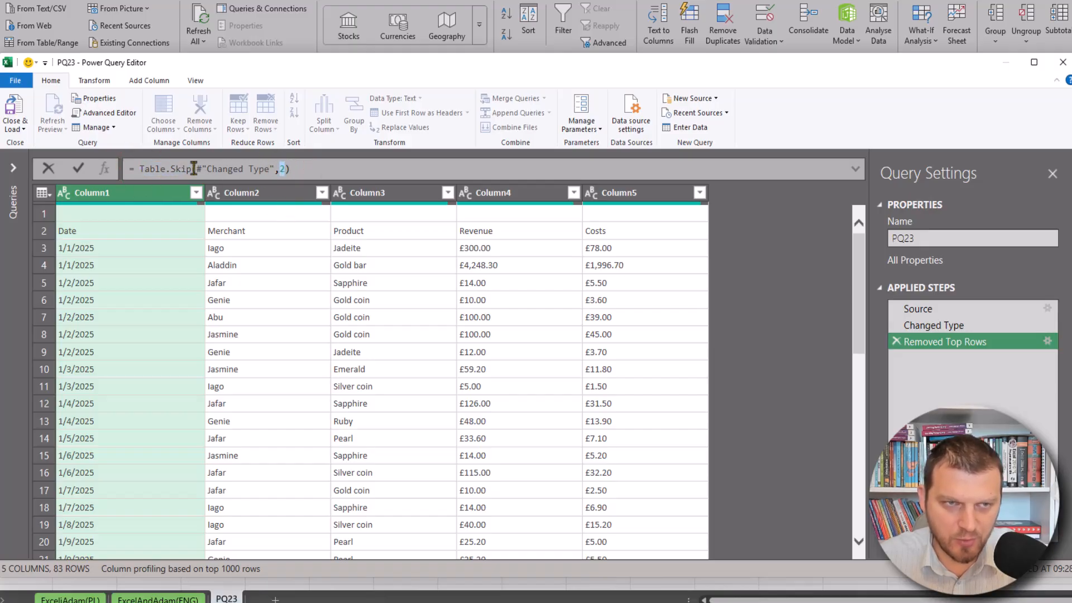
{"action": "left_click_drag", "start_coordinate": [193, 169], "coordinate": [325, 169]}
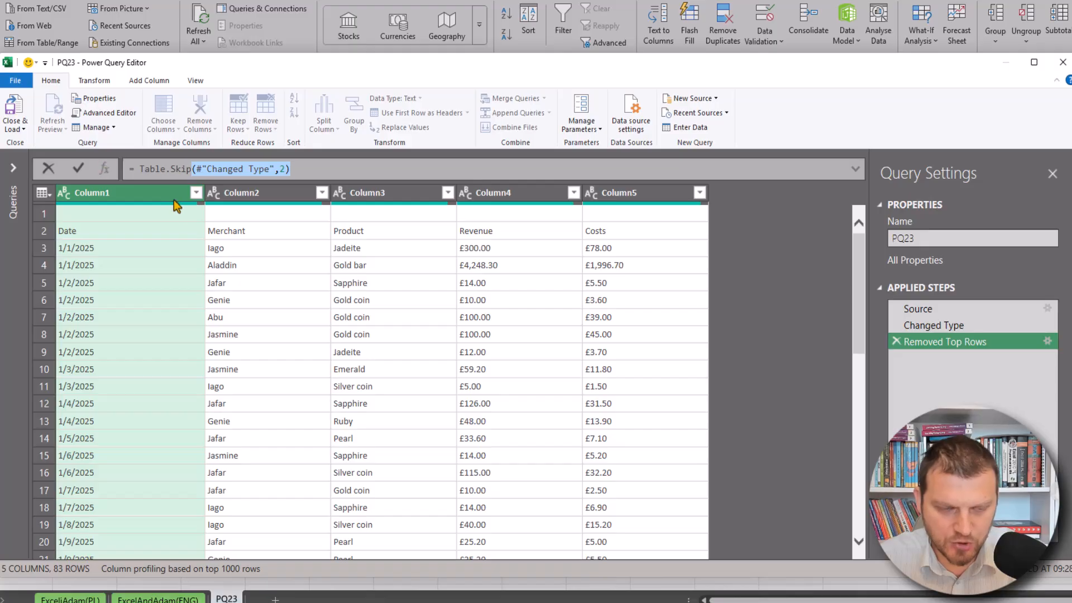
{"action": "key", "text": "BackSpace"}
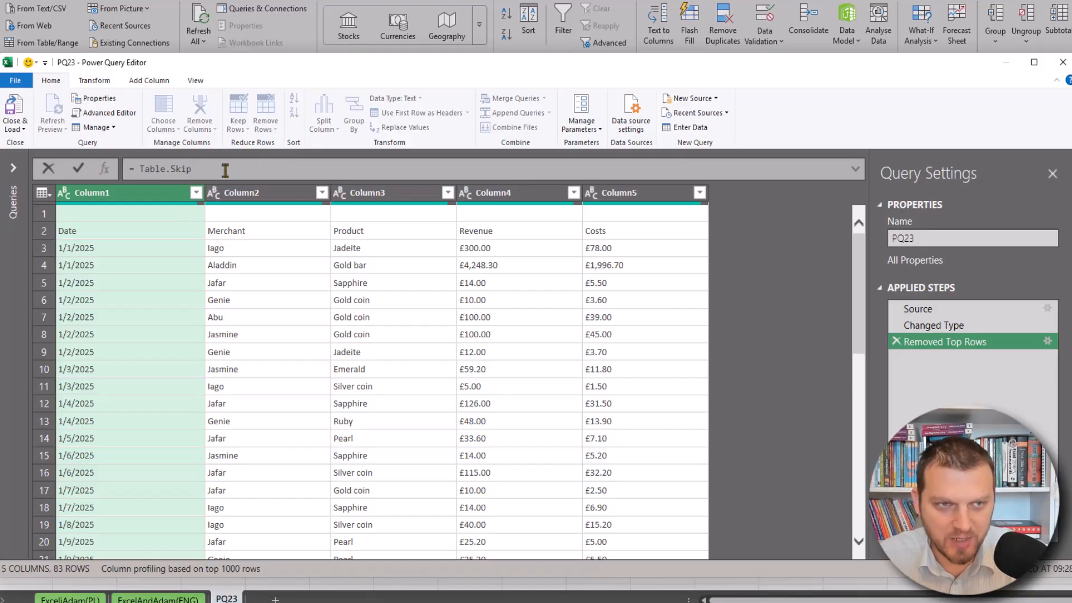
{"action": "left_click", "coordinate": [74, 170]}
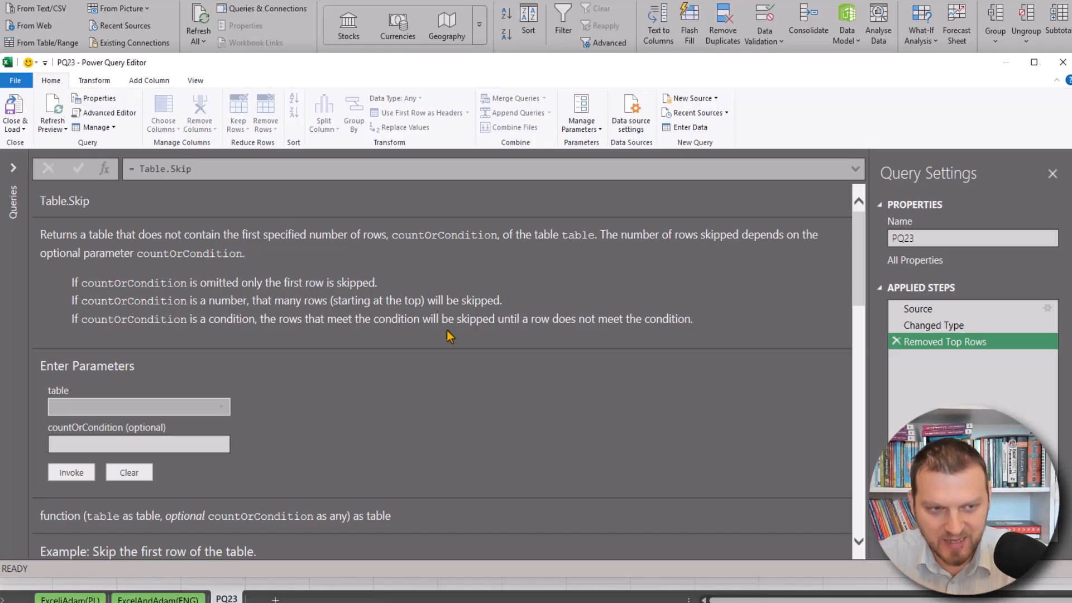
Restore the Table.Skip arguments to (#"Changed Type",2)
{"action": "left_click", "coordinate": [222, 168]}
{"action": "type", "text": "(#\"Changed Type\",2)"}
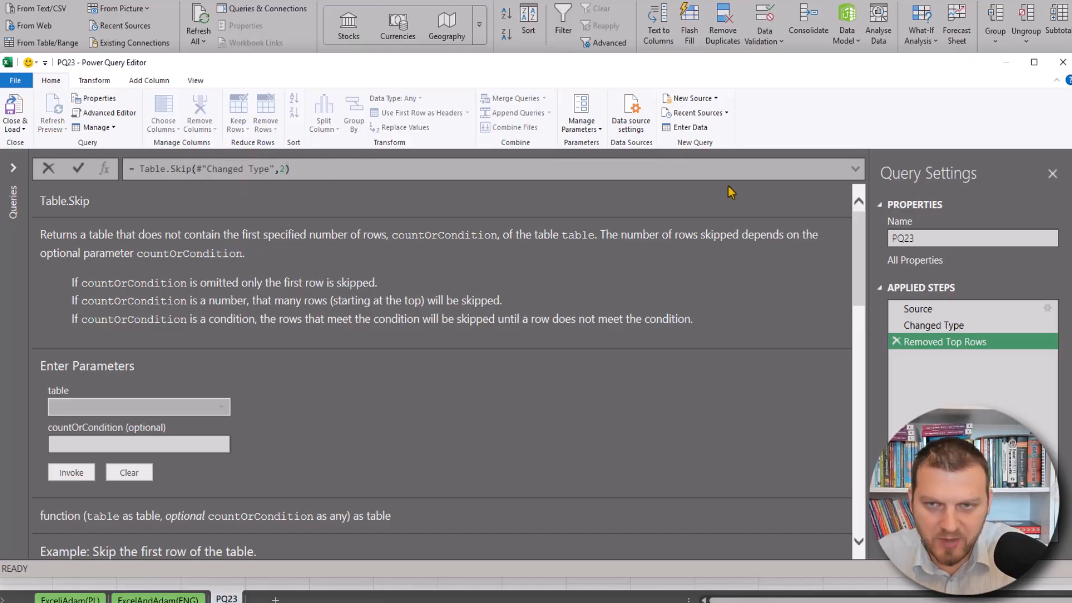
{"action": "key", "text": "Return"}
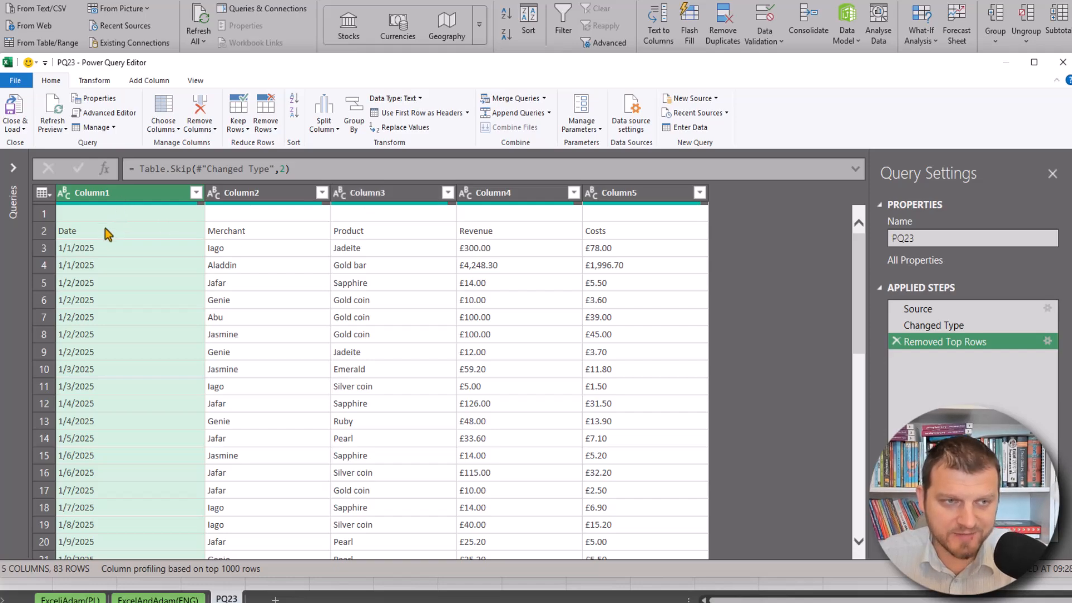
Change the skip count to the condition each [Column1]<>"Date" so rows are skipped until the Date header
{"action": "left_click", "coordinate": [84, 231]}
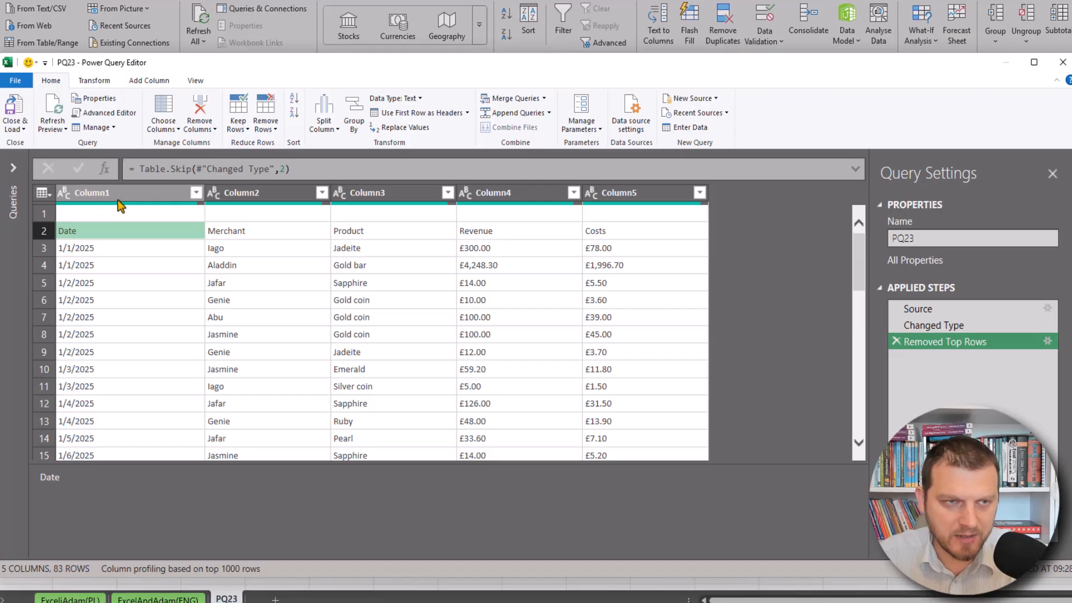
{"action": "left_click", "coordinate": [283, 168]}
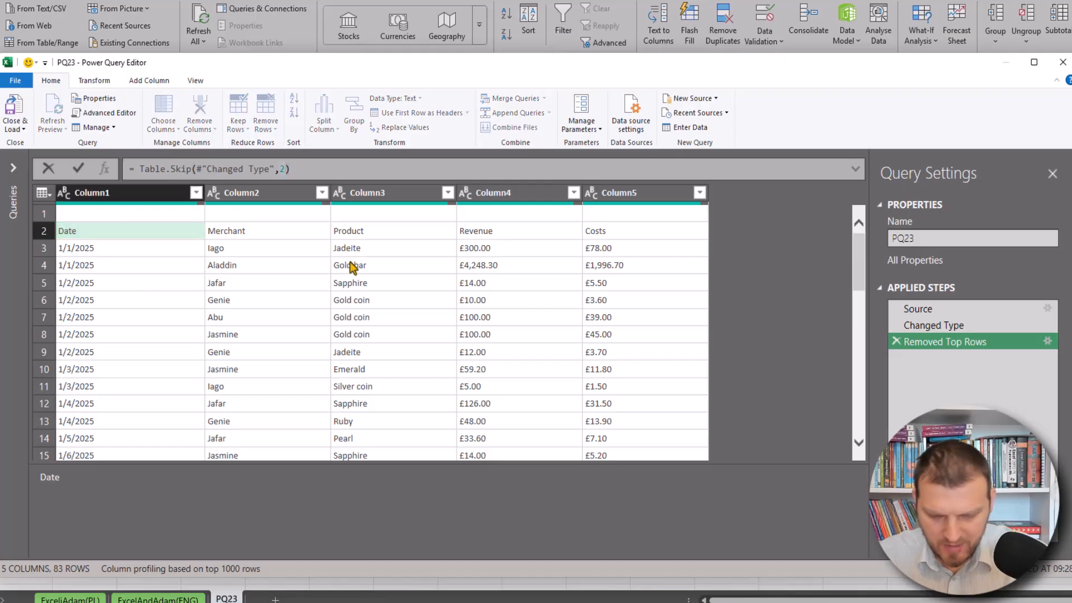
{"action": "key", "text": "BackSpace"}
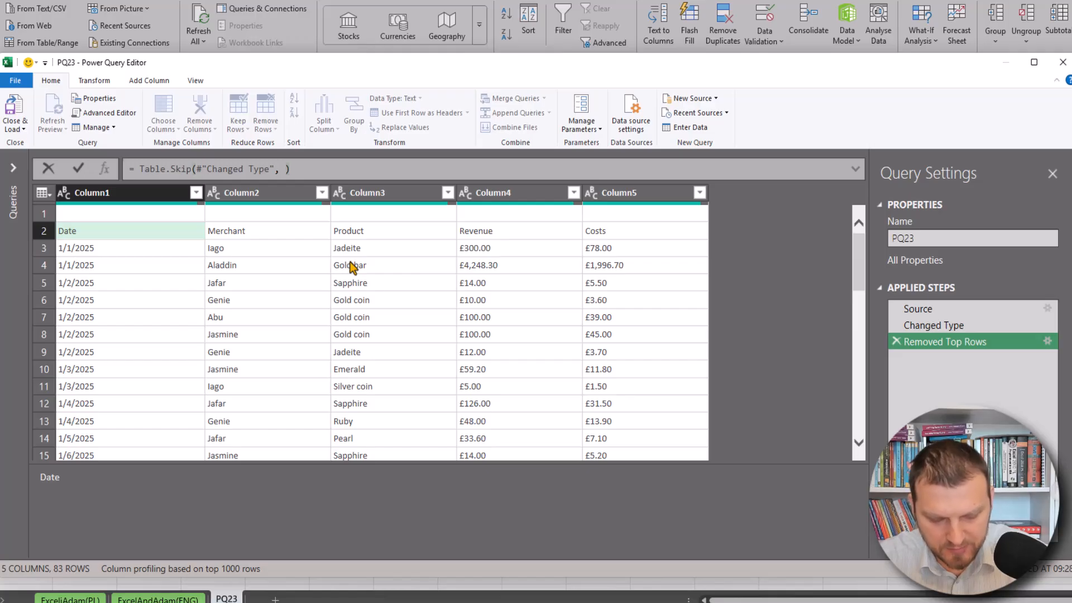
{"action": "type", "text": "each"}
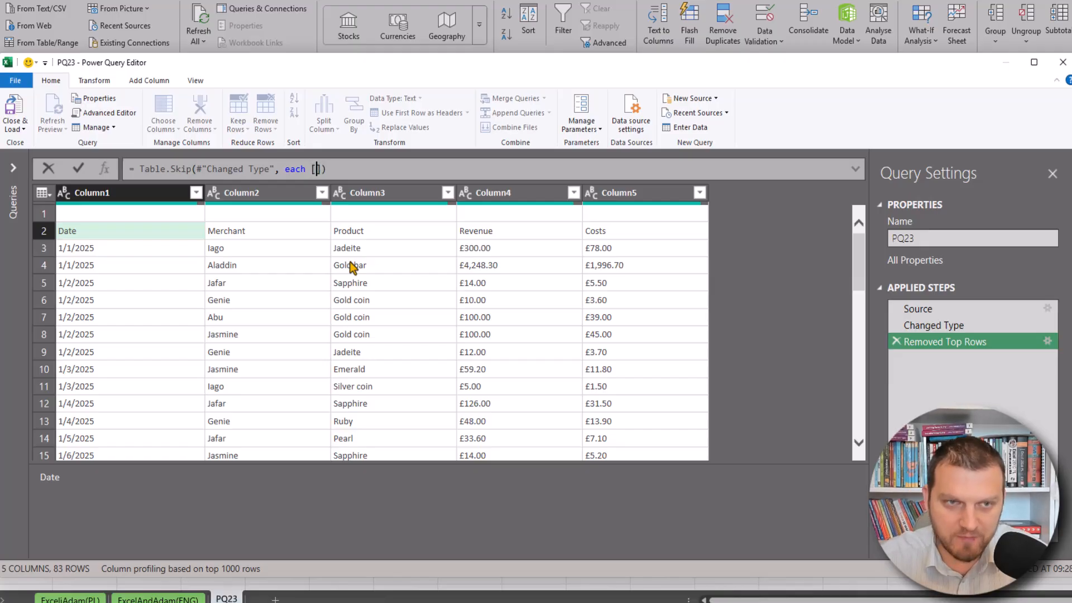
{"action": "type", "text": " [Column1"}
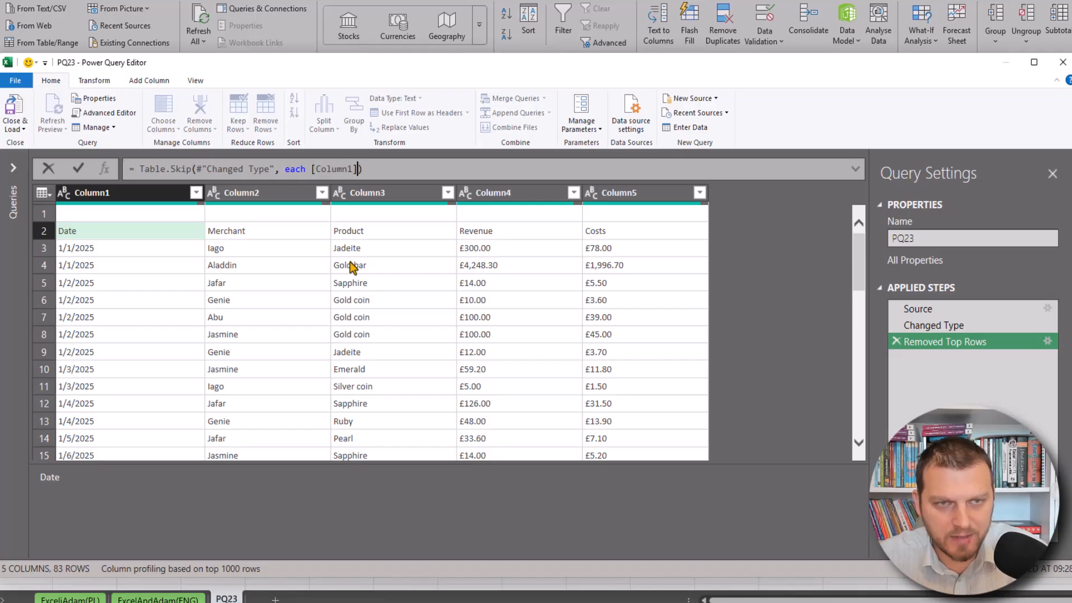
{"action": "type", "text": "]<>"}
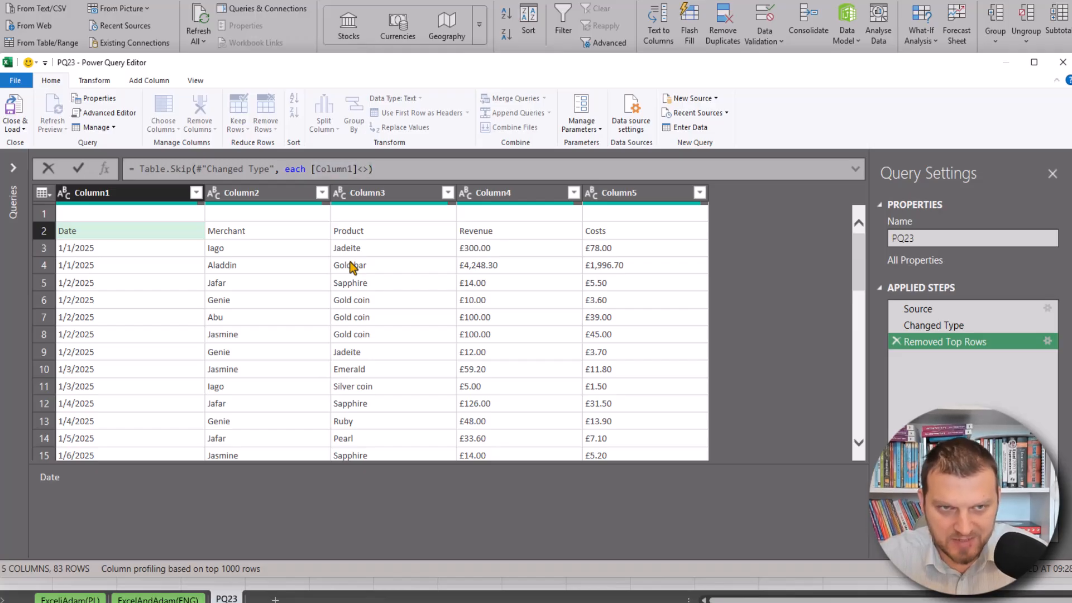
{"action": "type", "text": "\"Date"}
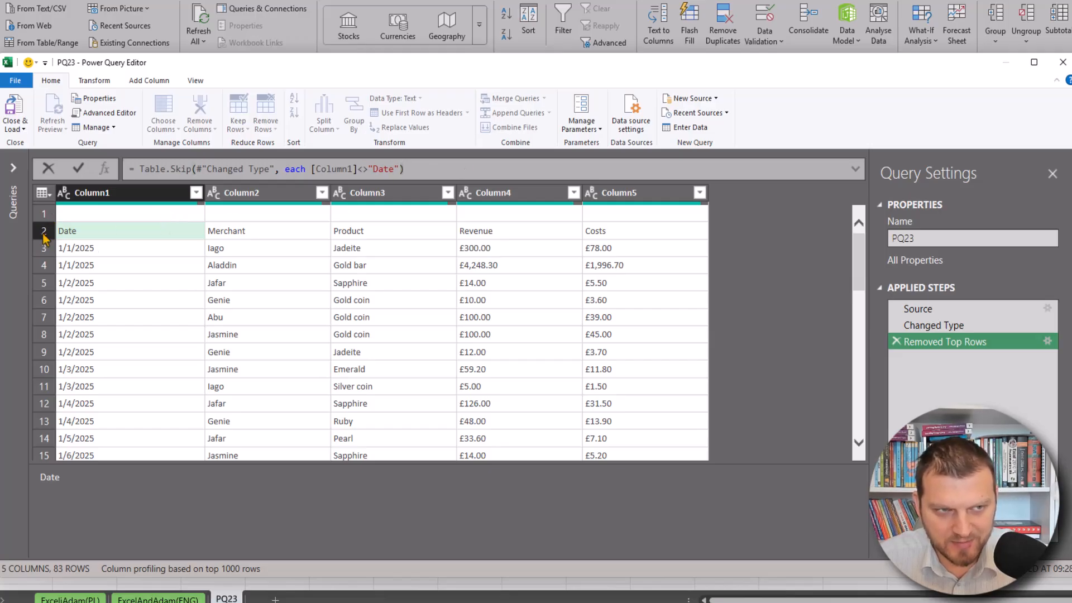
{"action": "key", "text": "Return"}
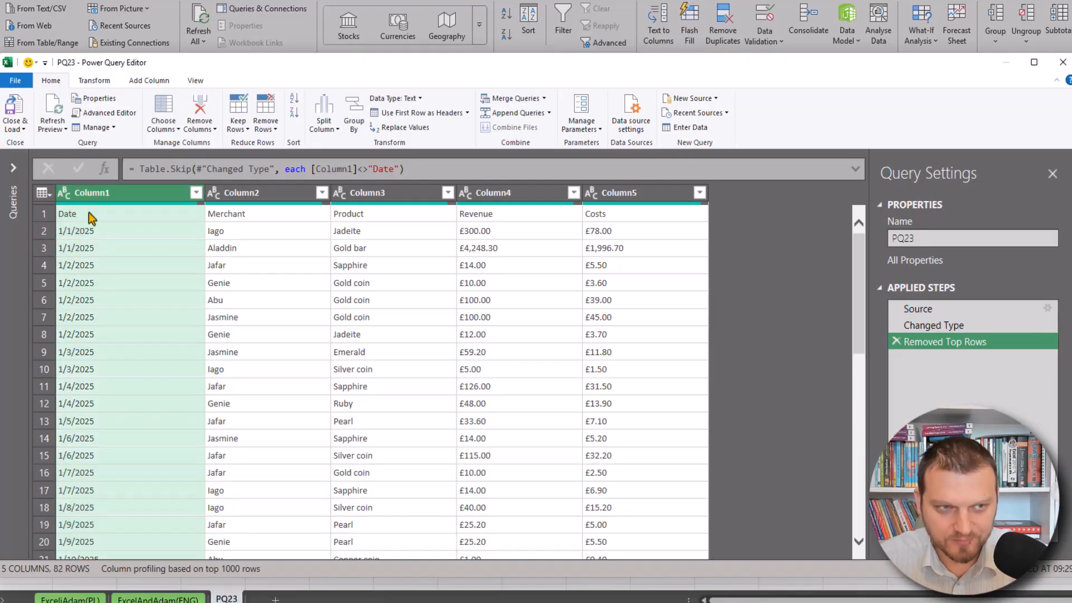
Compare the data in the Changed Type step with the Removed Top Rows step
{"action": "left_click", "coordinate": [908, 326]}
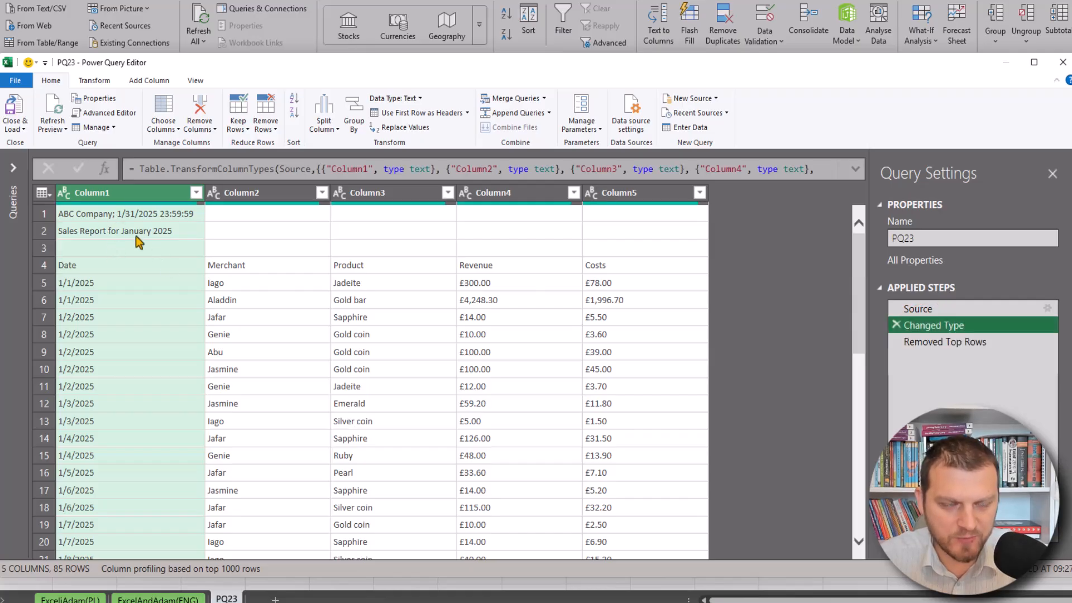
{"action": "left_click", "coordinate": [100, 265]}
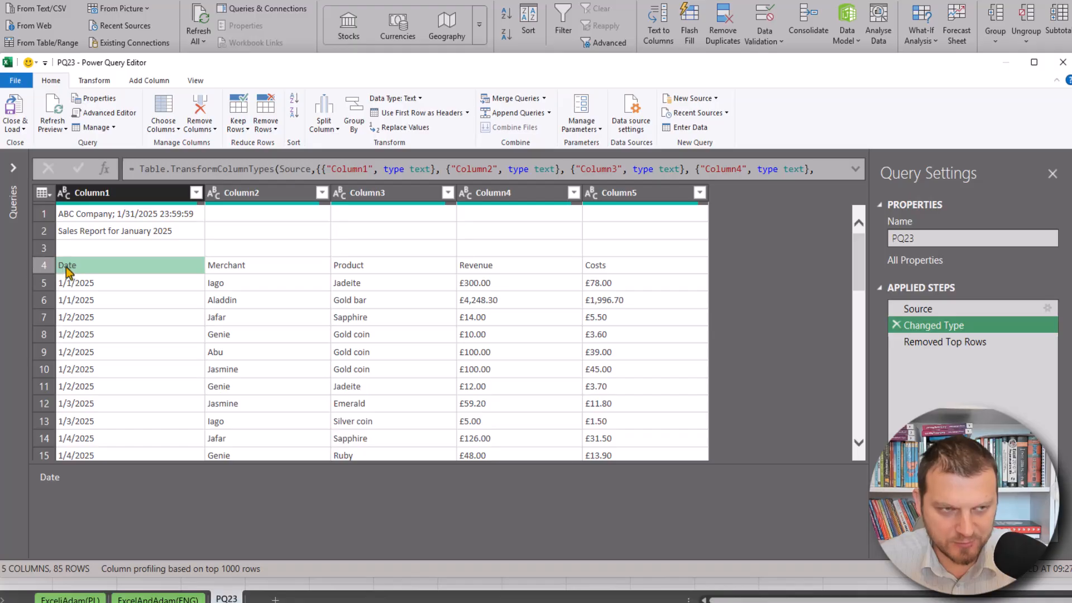
{"action": "left_click", "coordinate": [943, 343]}
{"action": "left_click", "coordinate": [105, 218]}
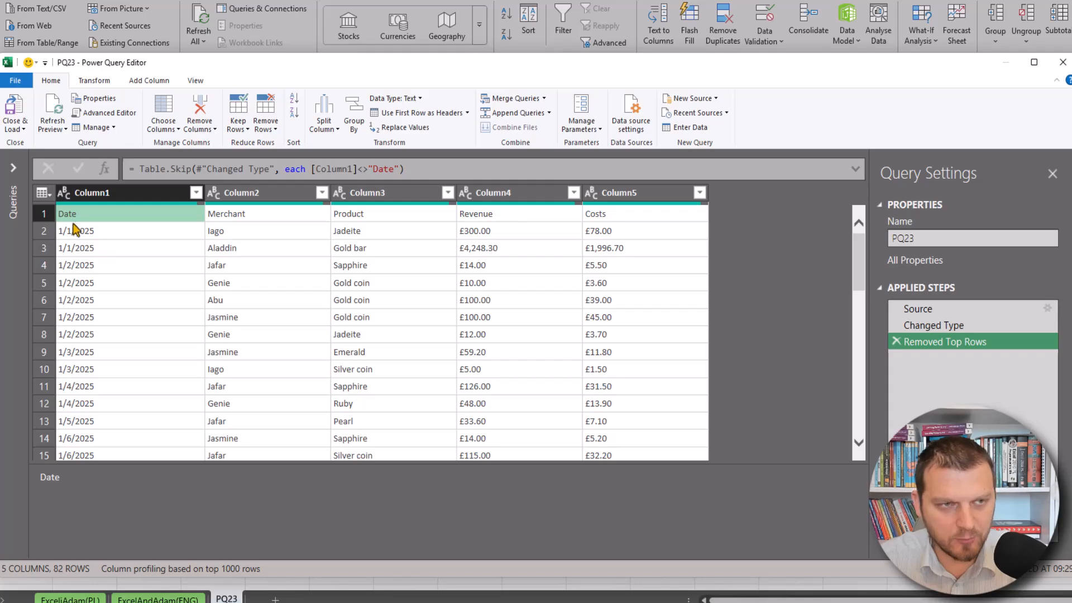
Promote the first row of the table to column headers
{"action": "left_click", "coordinate": [42, 193]}
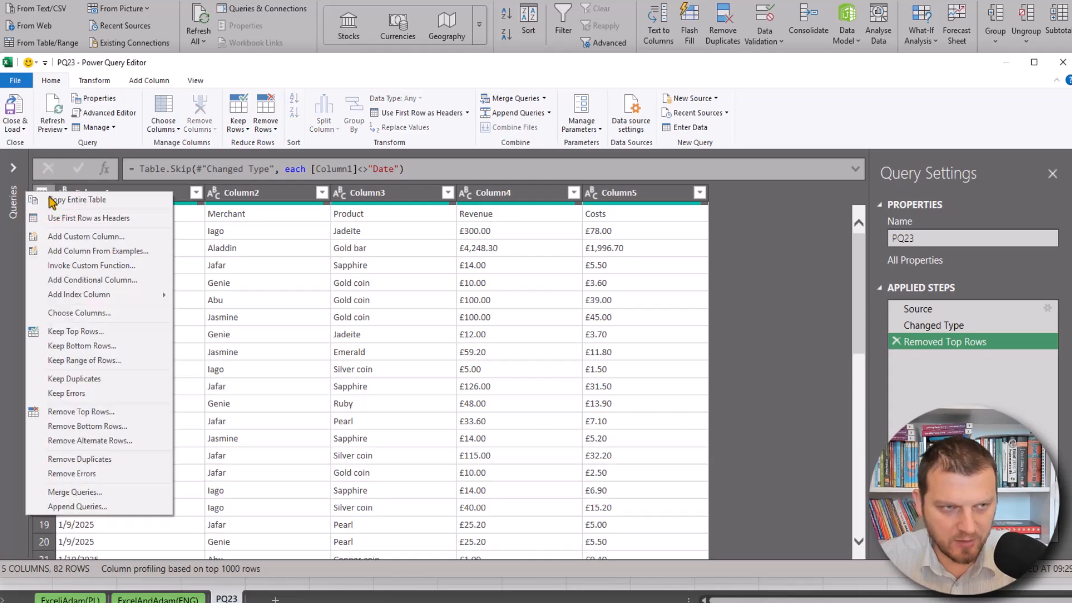
{"action": "left_click", "coordinate": [106, 217]}
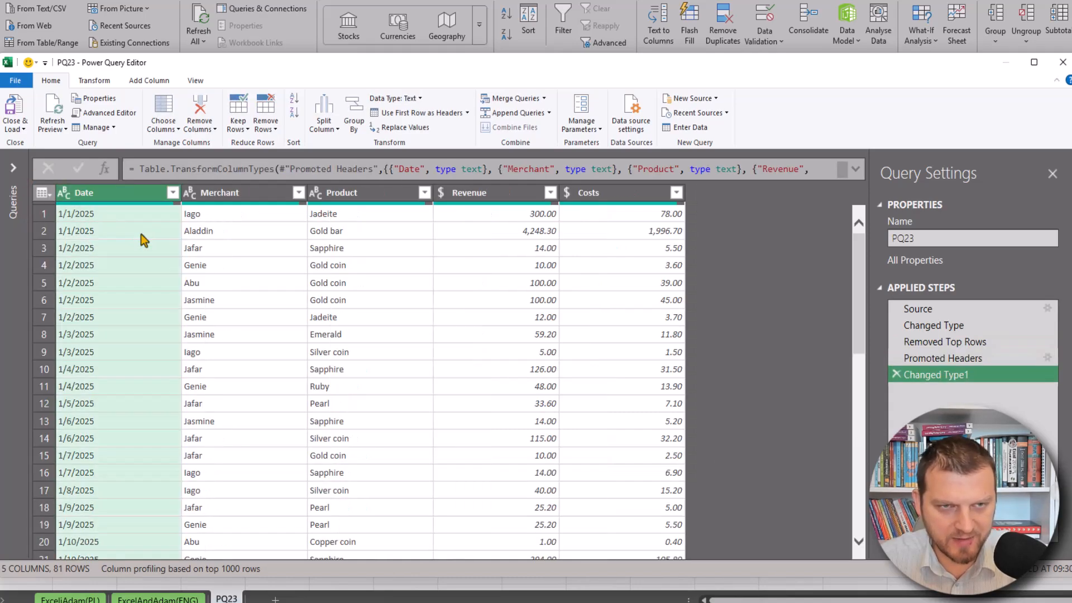
Inspect the footer lines and blank cells in the last rows of the table
{"action": "left_click", "coordinate": [481, 194]}
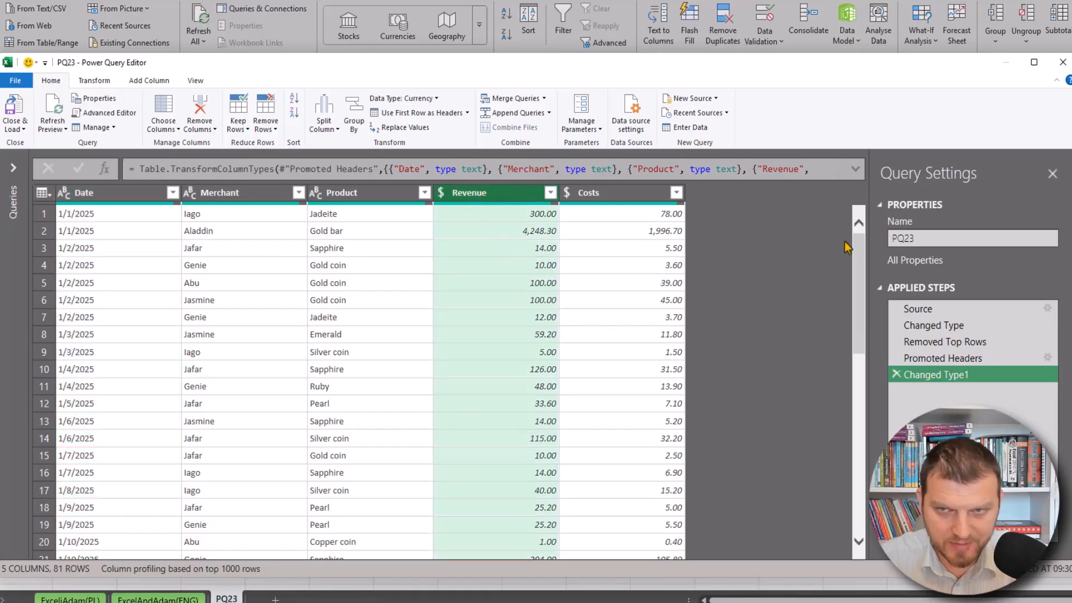
{"action": "left_click_drag", "start_coordinate": [861, 248], "coordinate": [859, 485]}
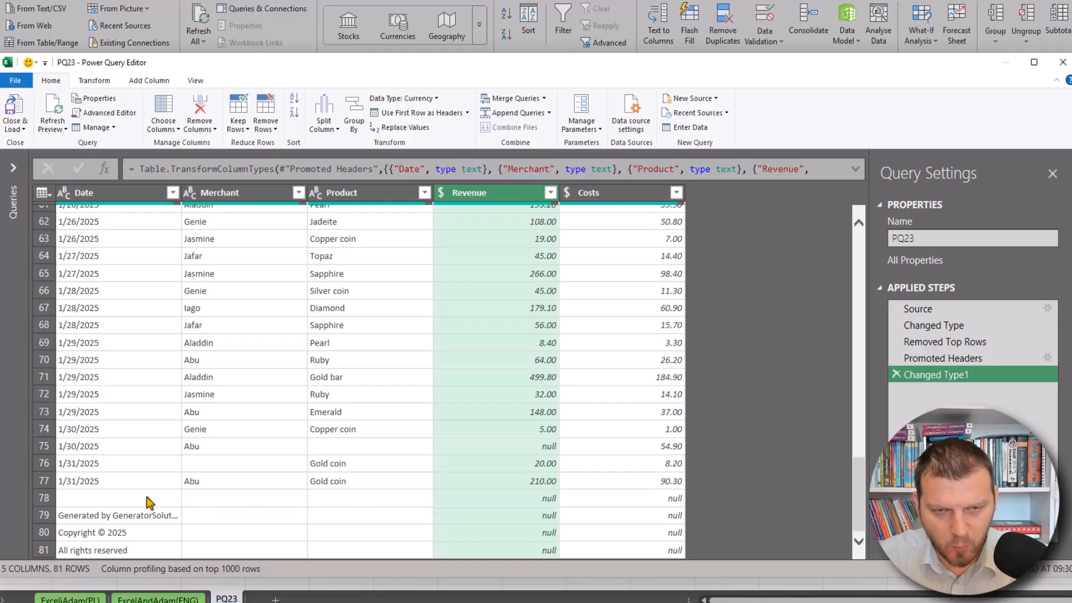
{"action": "left_click", "coordinate": [240, 497]}
{"action": "scroll", "coordinate": [266, 391], "scroll_direction": "down", "scroll_amount": 1}
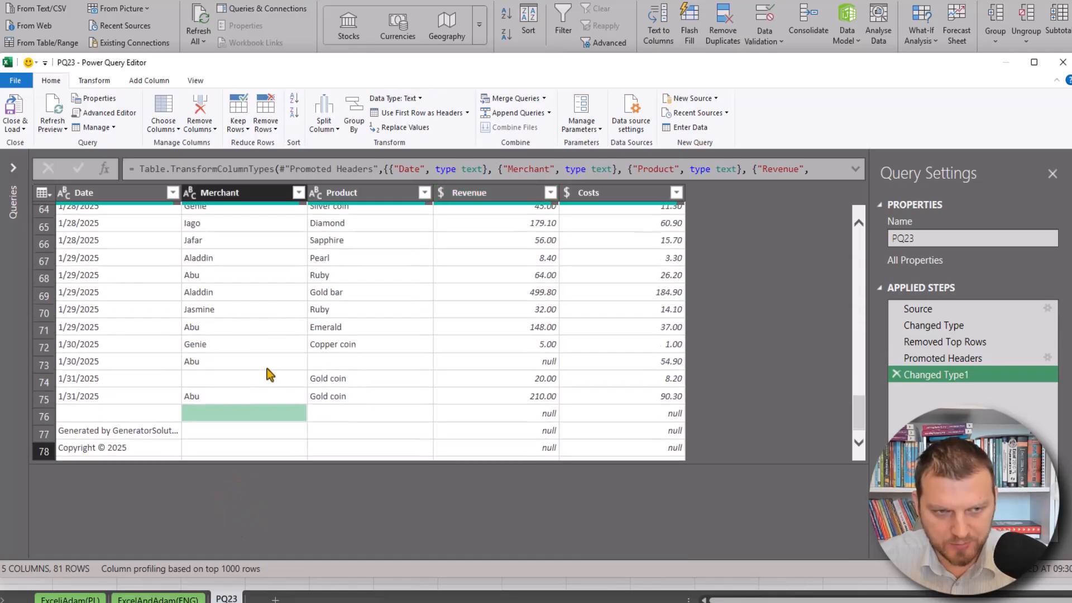
{"action": "left_click", "coordinate": [262, 420]}
{"action": "left_click", "coordinate": [259, 449]}
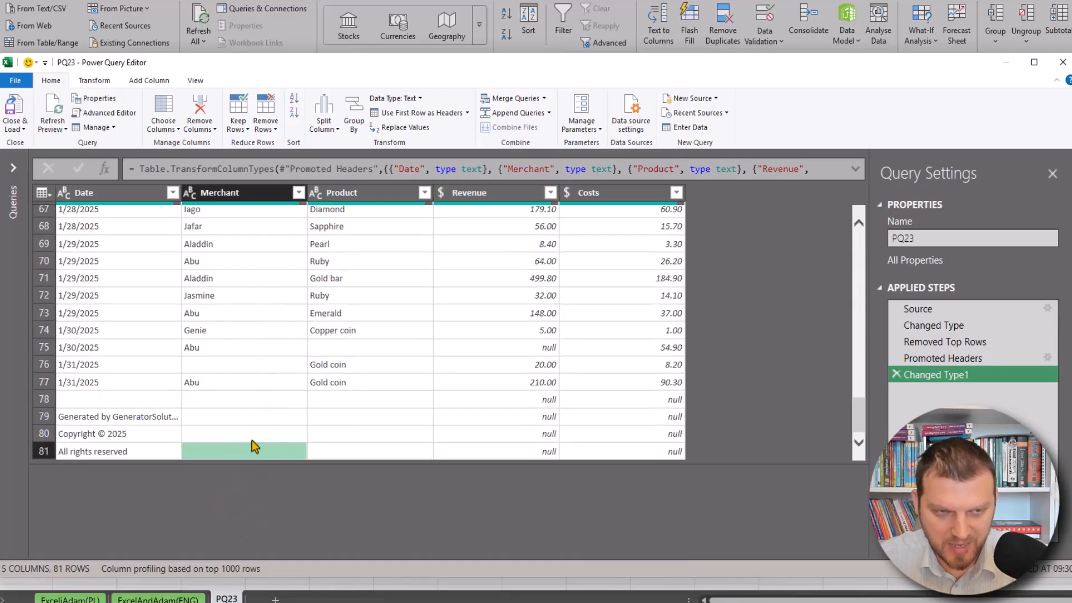
{"action": "left_click", "coordinate": [536, 400]}
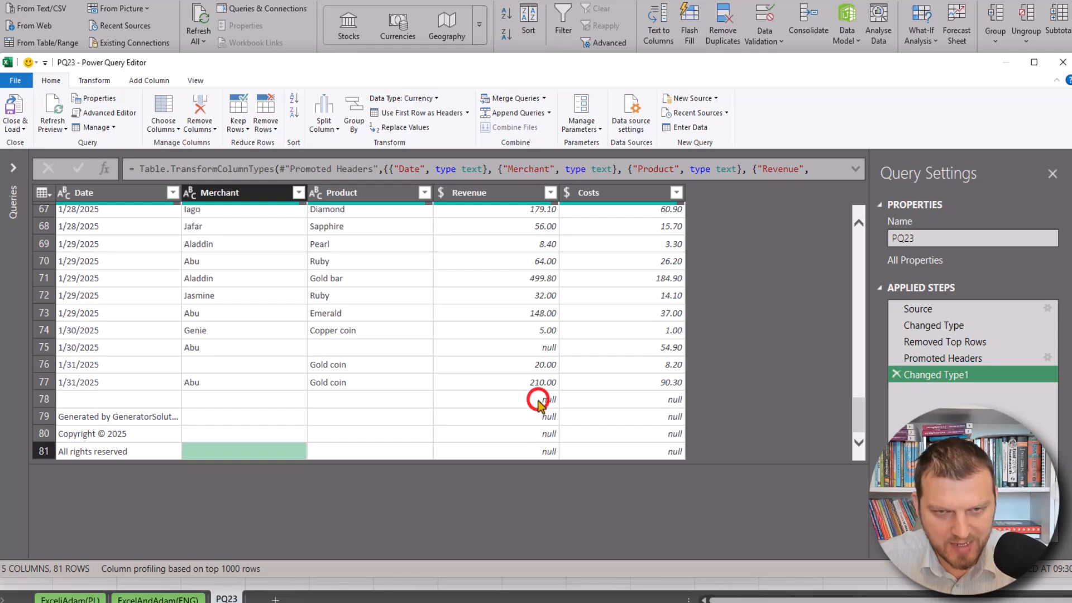
{"action": "left_click", "coordinate": [238, 367]}
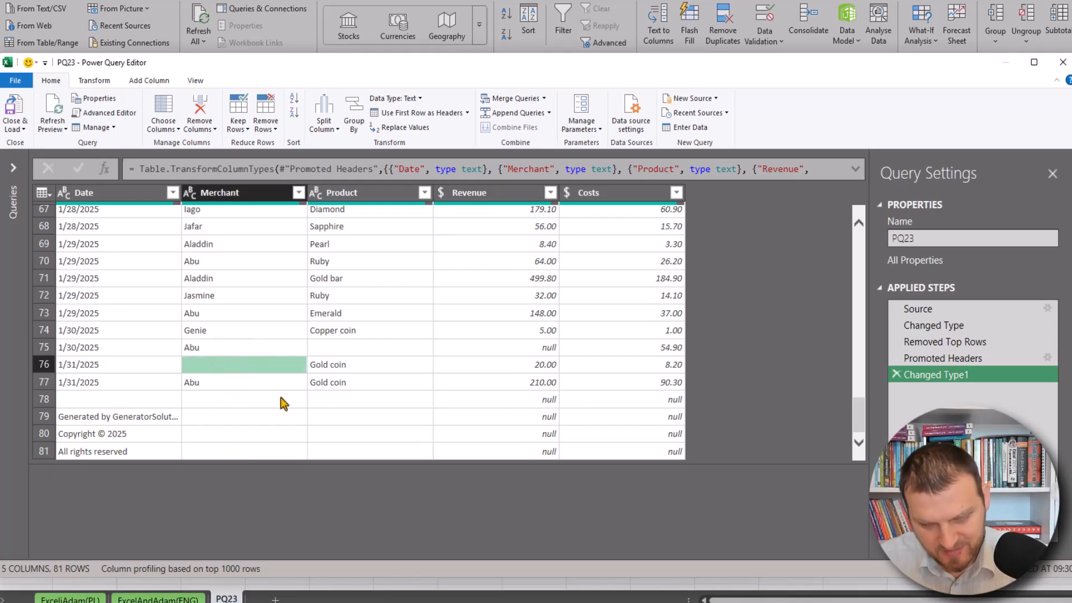
{"action": "left_click", "coordinate": [212, 384]}
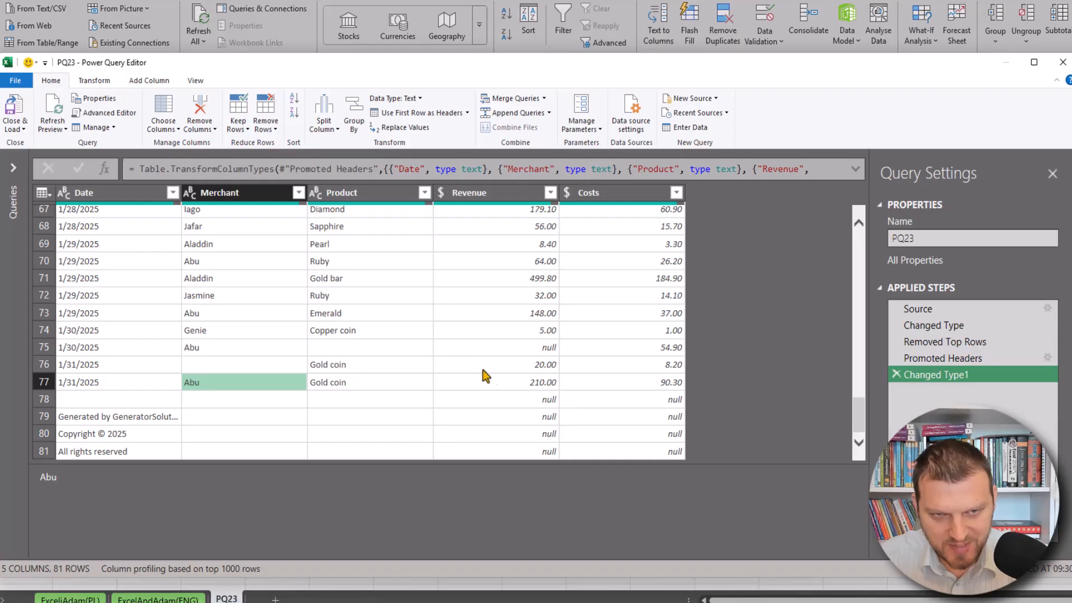
{"action": "left_click", "coordinate": [215, 364]}
{"action": "left_click", "coordinate": [317, 349]}
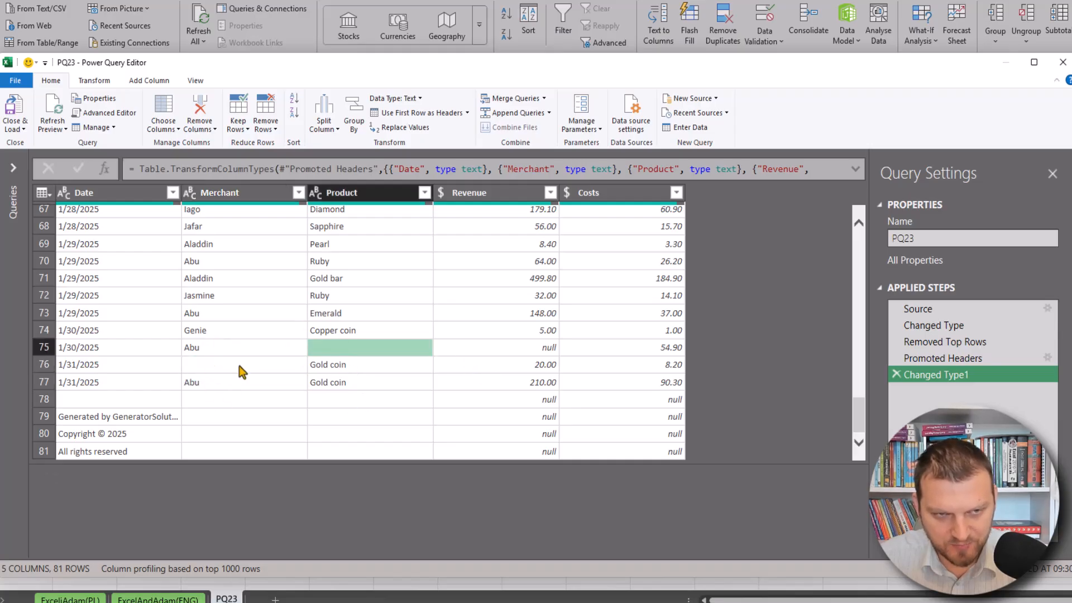
{"action": "left_click", "coordinate": [534, 348]}
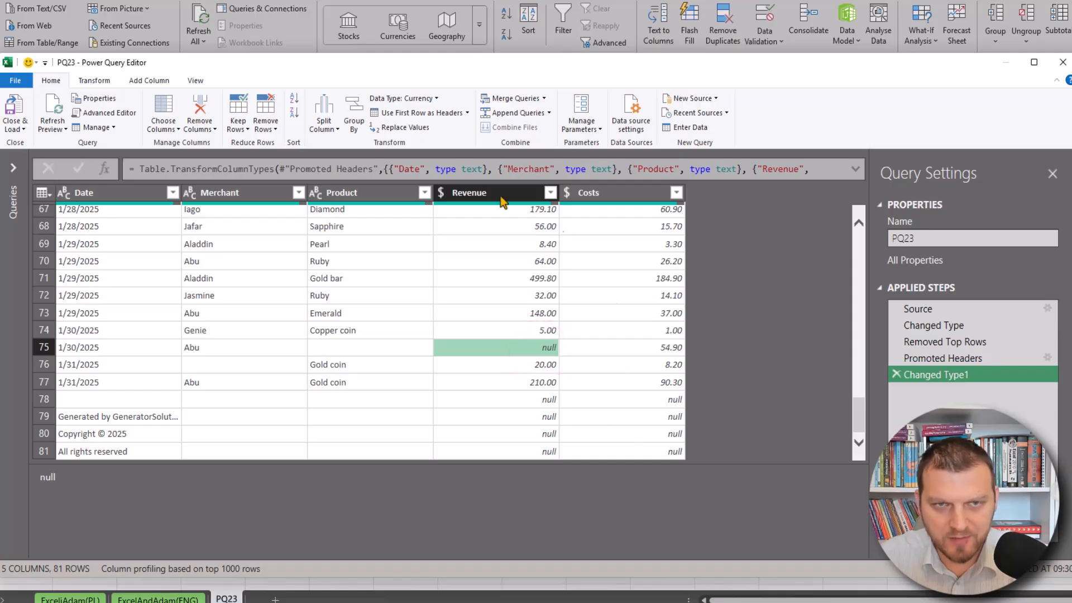
Remove the bottom 2 rows from the table
{"action": "left_click", "coordinate": [51, 85]}
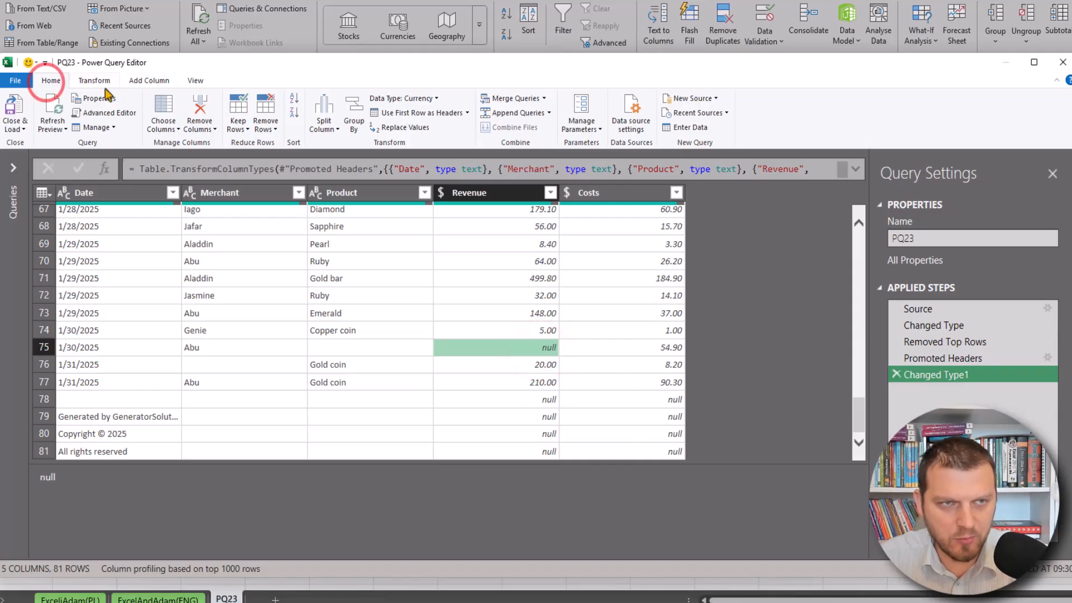
{"action": "left_click", "coordinate": [265, 125]}
{"action": "left_click", "coordinate": [315, 157]}
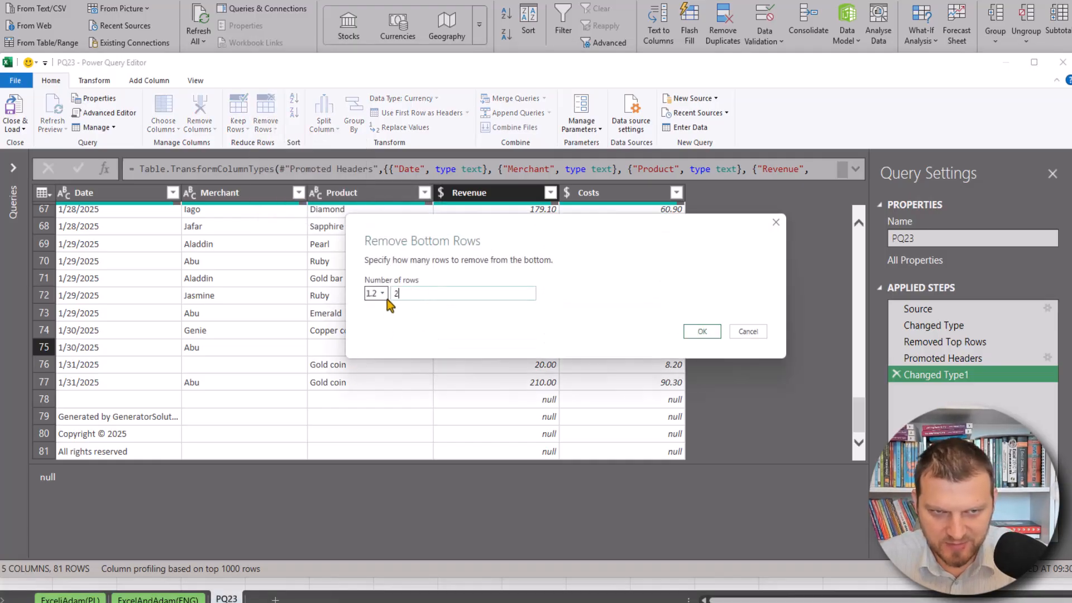
{"action": "type", "text": "2"}
{"action": "left_click", "coordinate": [702, 331]}
Replace the row count in the Table.RemoveLastN formula with the condition each [Merchant]=""
{"action": "scroll", "coordinate": [415, 311], "scroll_direction": "down", "scroll_amount": 19}
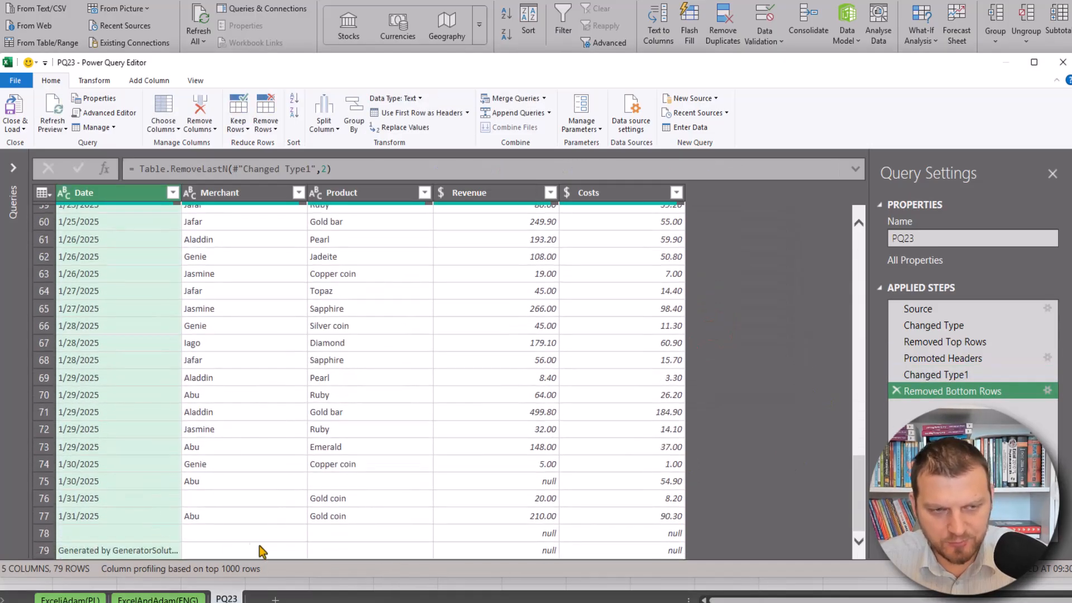
{"action": "double_click", "coordinate": [326, 168]}
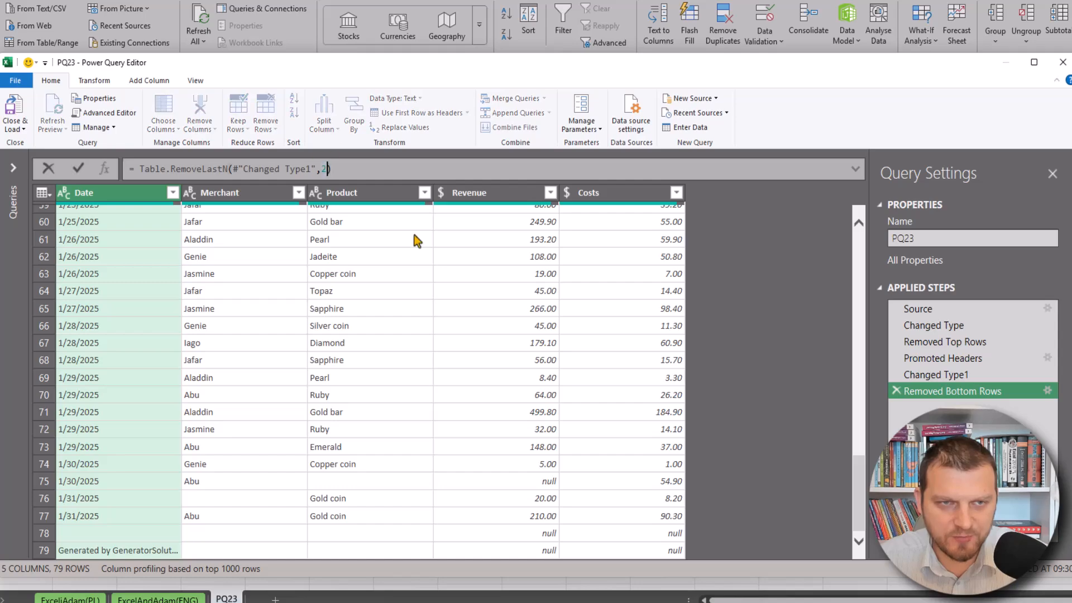
{"action": "key", "text": "BackSpace"}
{"action": "type", "text": "each"}
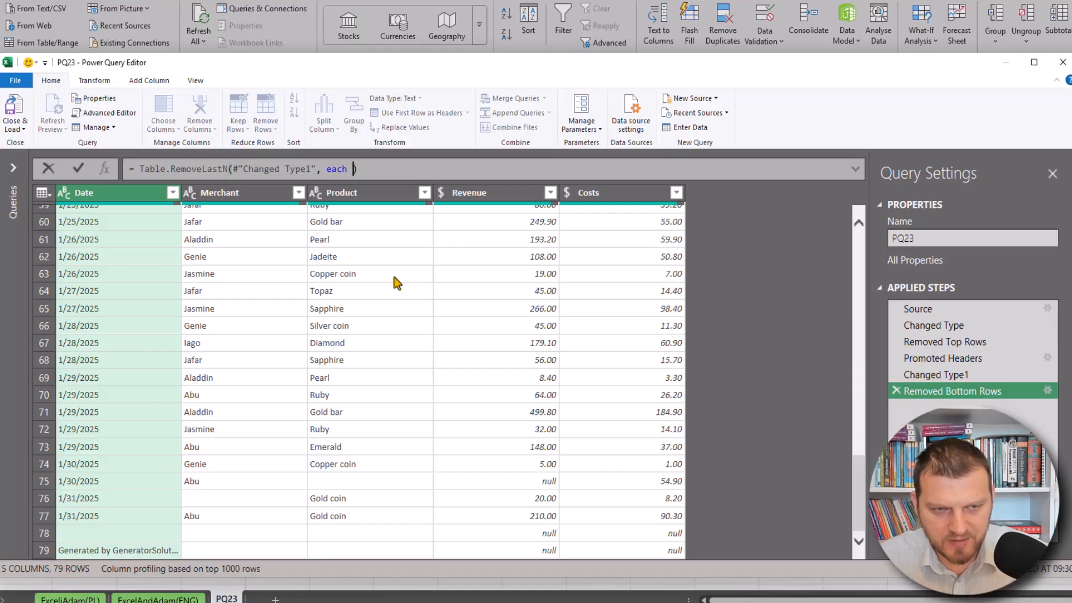
{"action": "type", "text": "[Merchant]="}
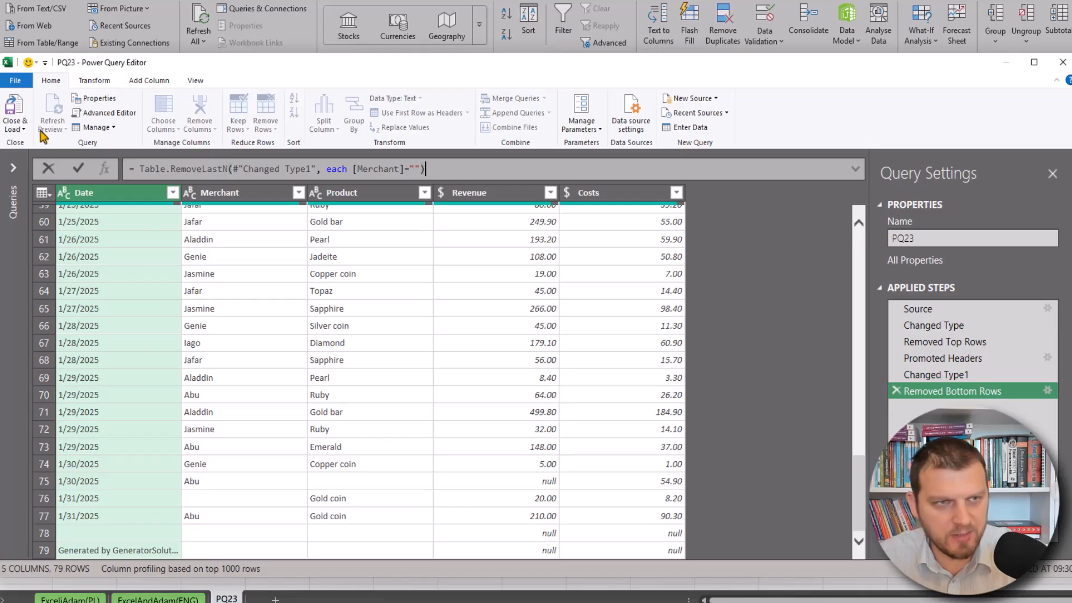
{"action": "left_click", "coordinate": [79, 169]}
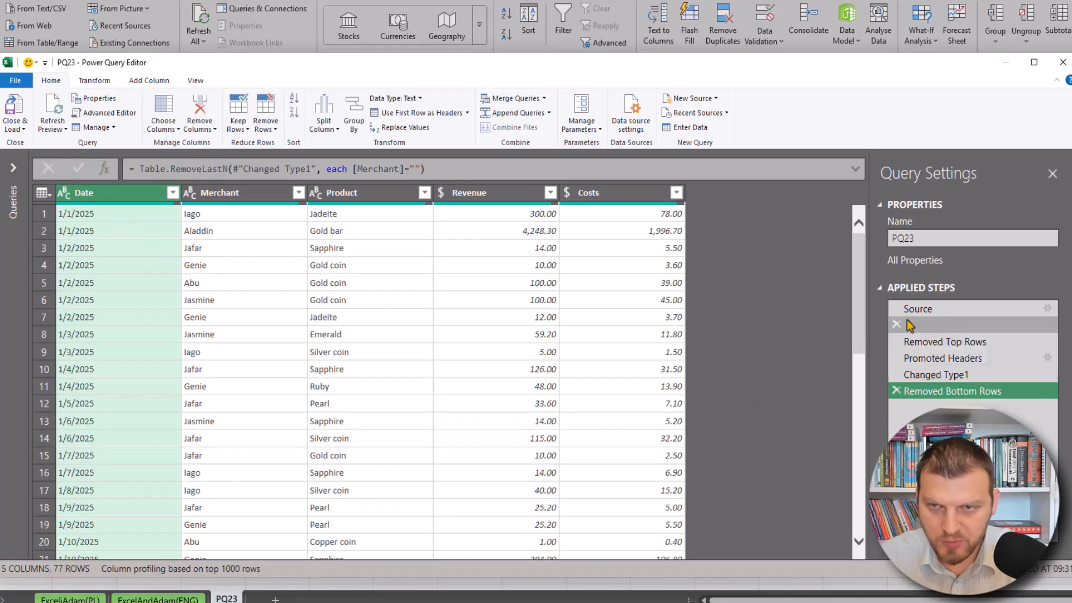
Change the bottom-rows condition in the formula to each [Revenue]=null
{"action": "scroll", "coordinate": [703, 357], "scroll_direction": "down", "scroll_amount": 18}
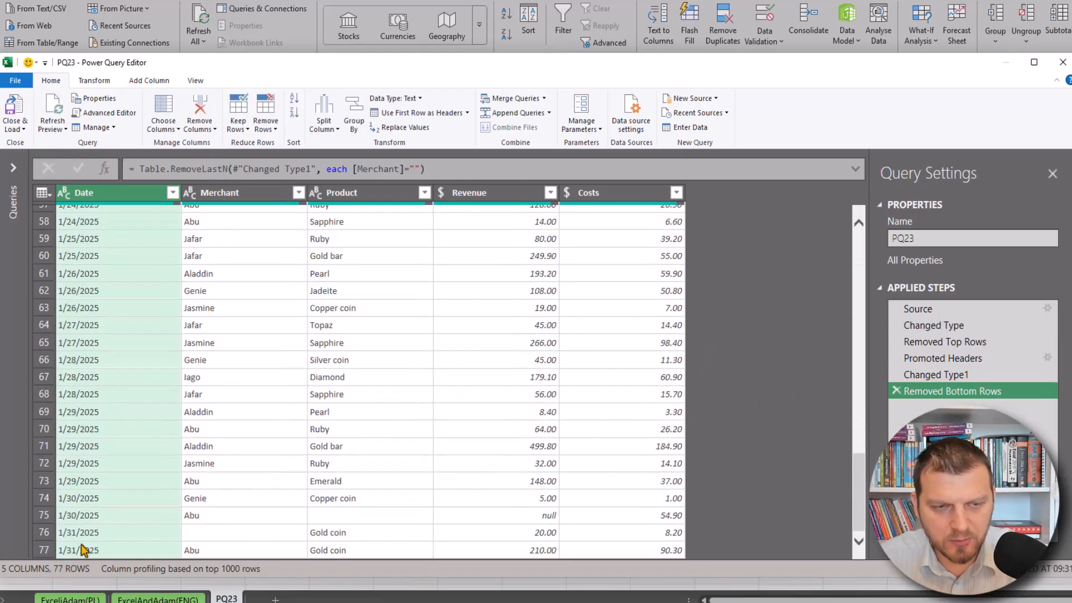
{"action": "left_click", "coordinate": [229, 535]}
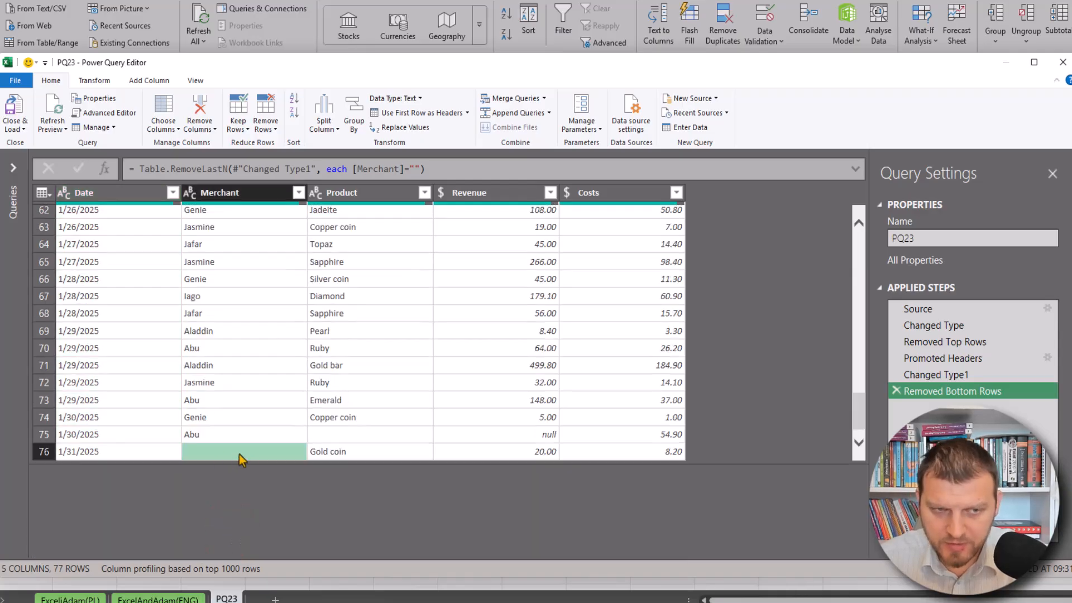
{"action": "scroll", "coordinate": [226, 456], "scroll_direction": "down", "scroll_amount": 1}
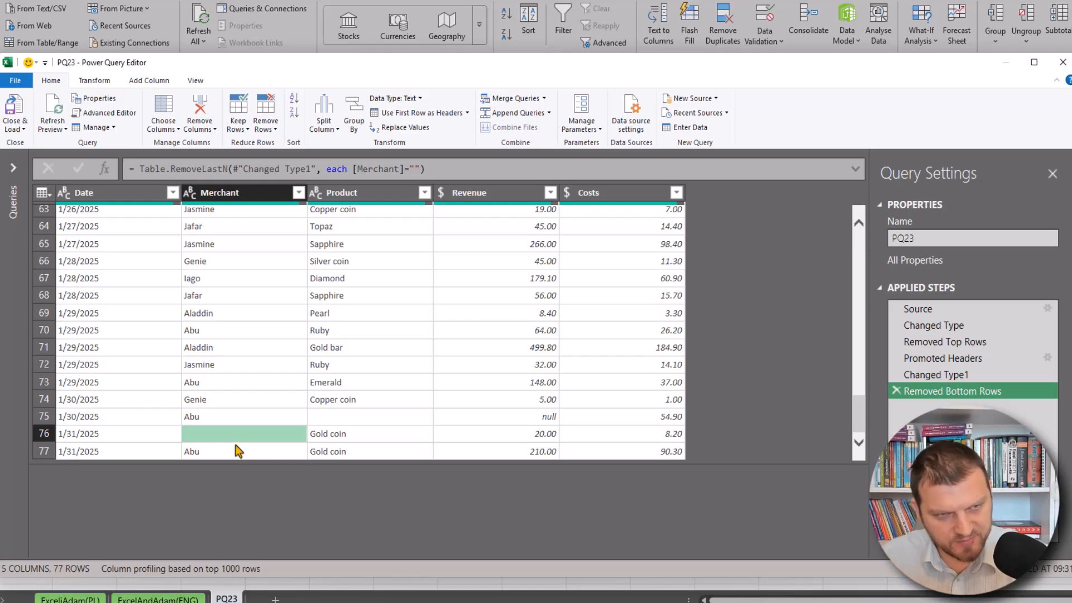
{"action": "left_click", "coordinate": [237, 334]}
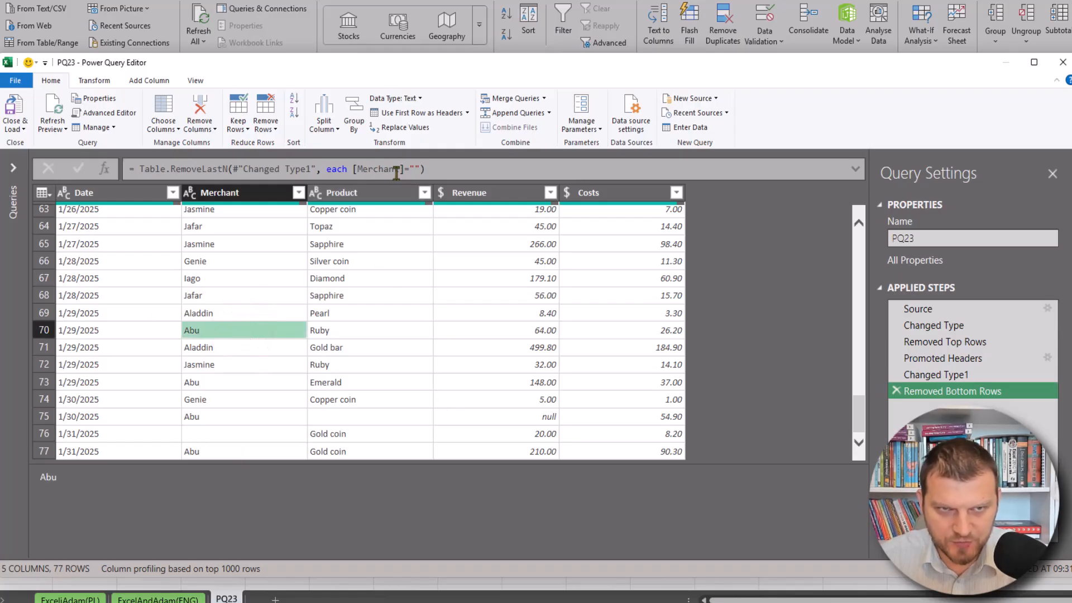
{"action": "left_click", "coordinate": [551, 428]}
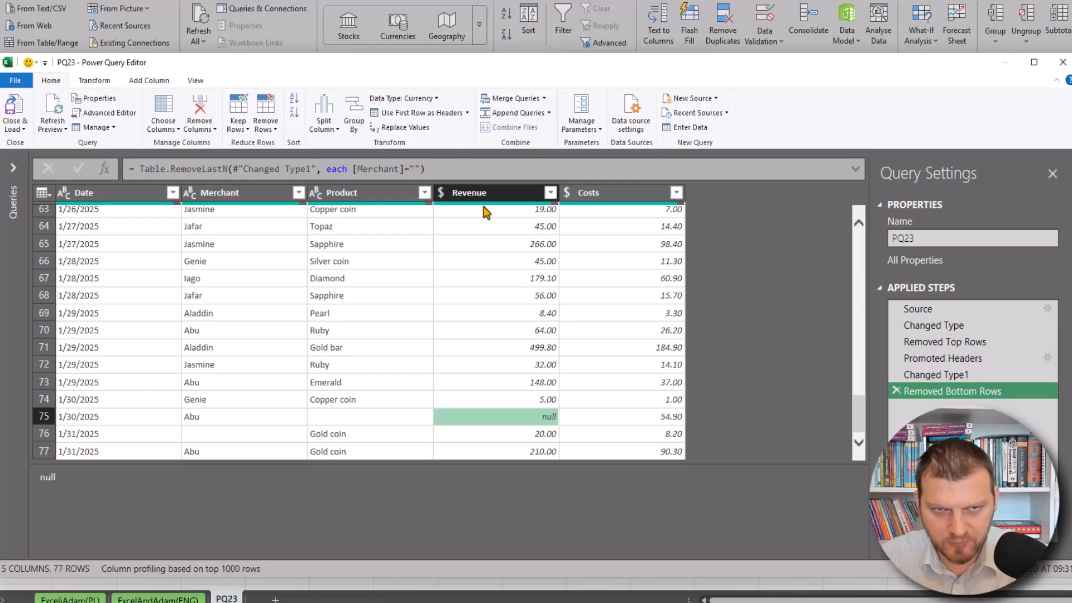
{"action": "left_click", "coordinate": [355, 169]}
{"action": "left_click_drag", "start_coordinate": [355, 169], "coordinate": [399, 170]}
{"action": "type", "text": "Reven"}
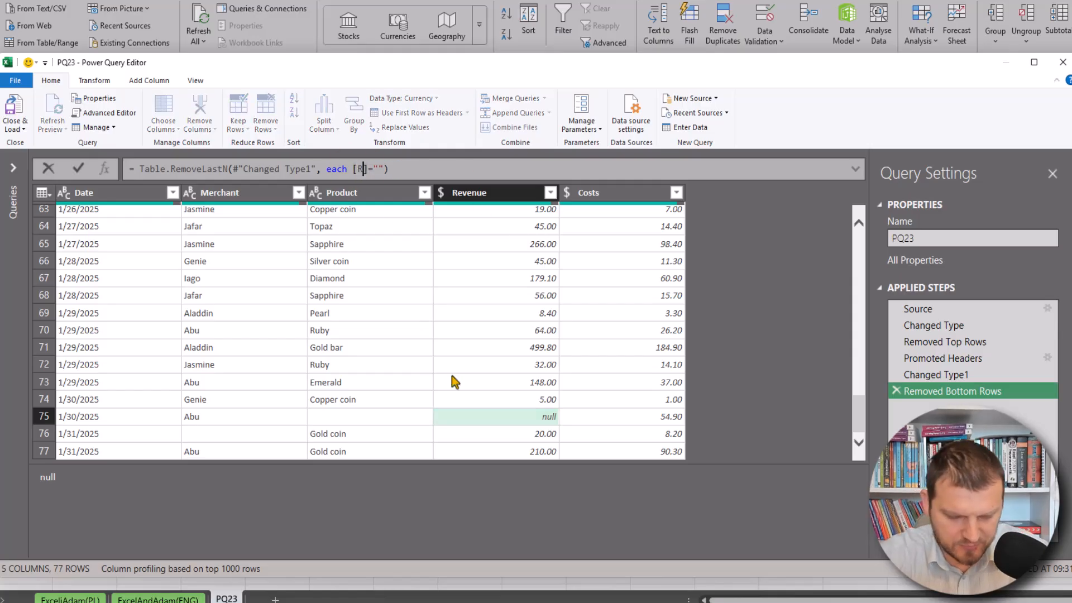
{"action": "type", "text": "ue"}
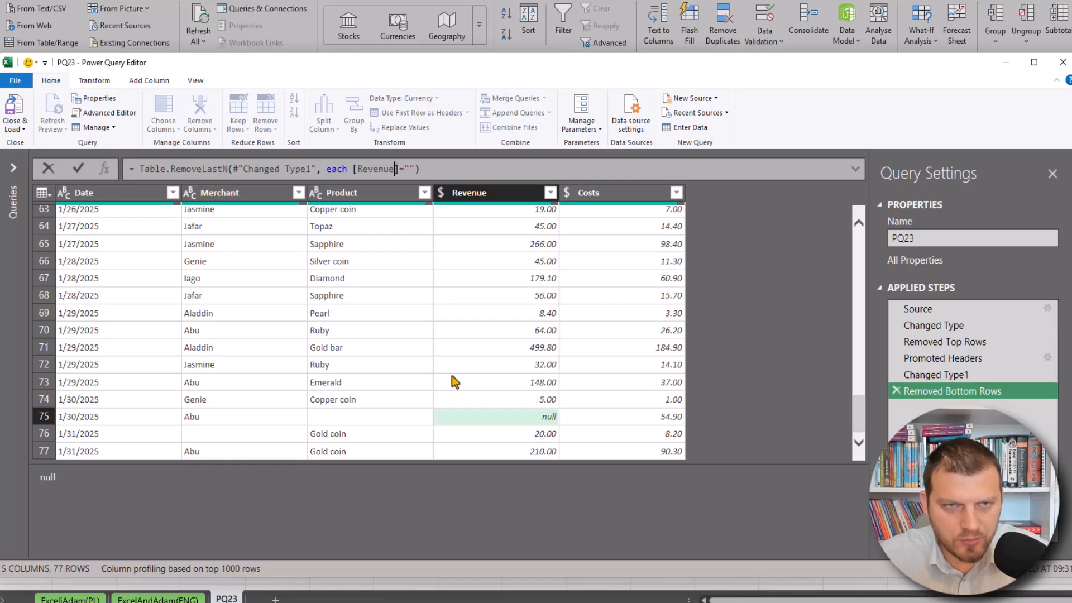
{"action": "left_click", "coordinate": [412, 169]}
{"action": "key", "text": "BackSpace"}
{"action": "key", "text": "BackSpace"}
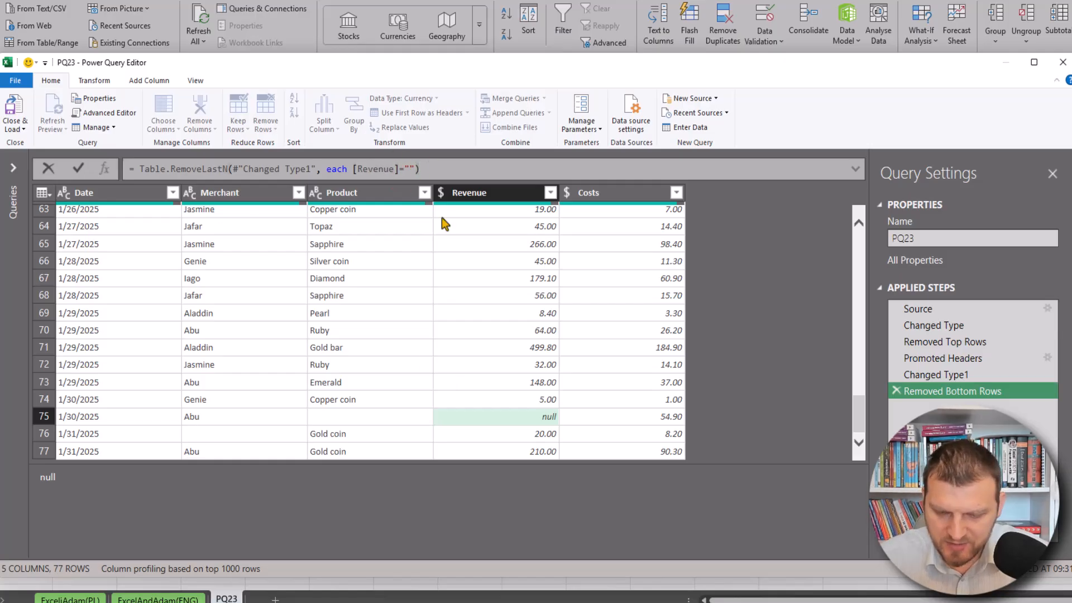
{"action": "type", "text": "nu"}
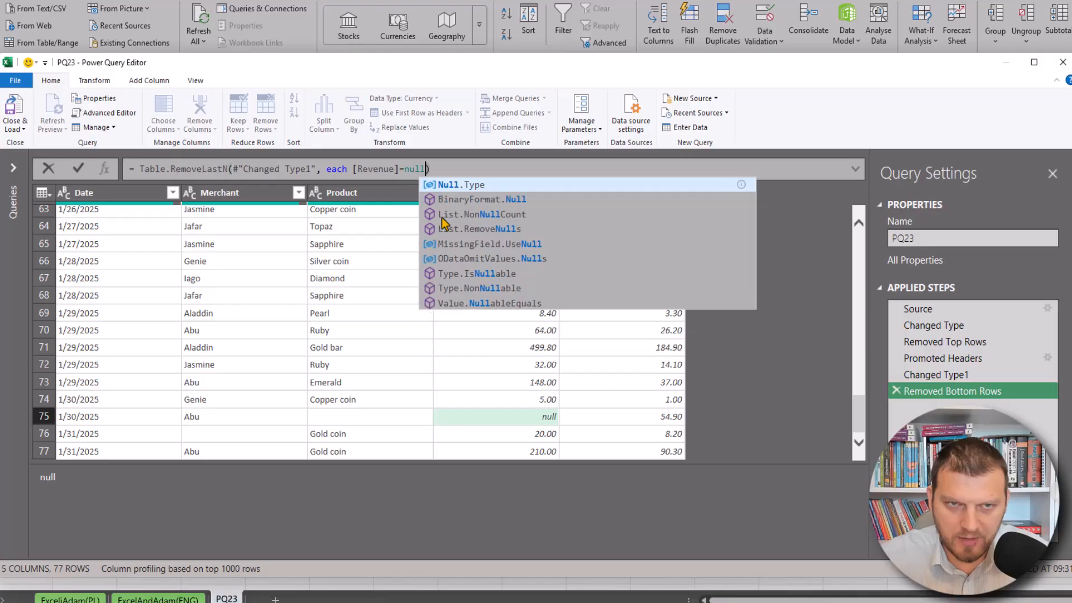
{"action": "type", "text": "ll"}
{"action": "left_click", "coordinate": [454, 166]}
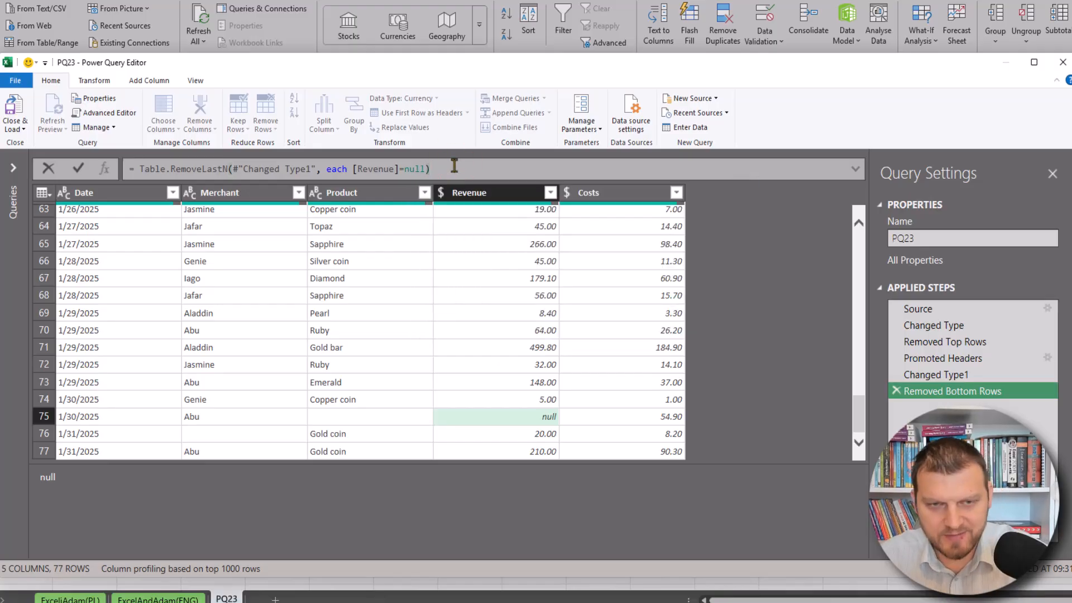
{"action": "key", "text": "Return"}
Check the last rows of the cleaned table and the step formula
{"action": "scroll", "coordinate": [249, 268], "scroll_direction": "down", "scroll_amount": 6}
{"action": "scroll", "coordinate": [702, 362], "scroll_direction": "down", "scroll_amount": 12}
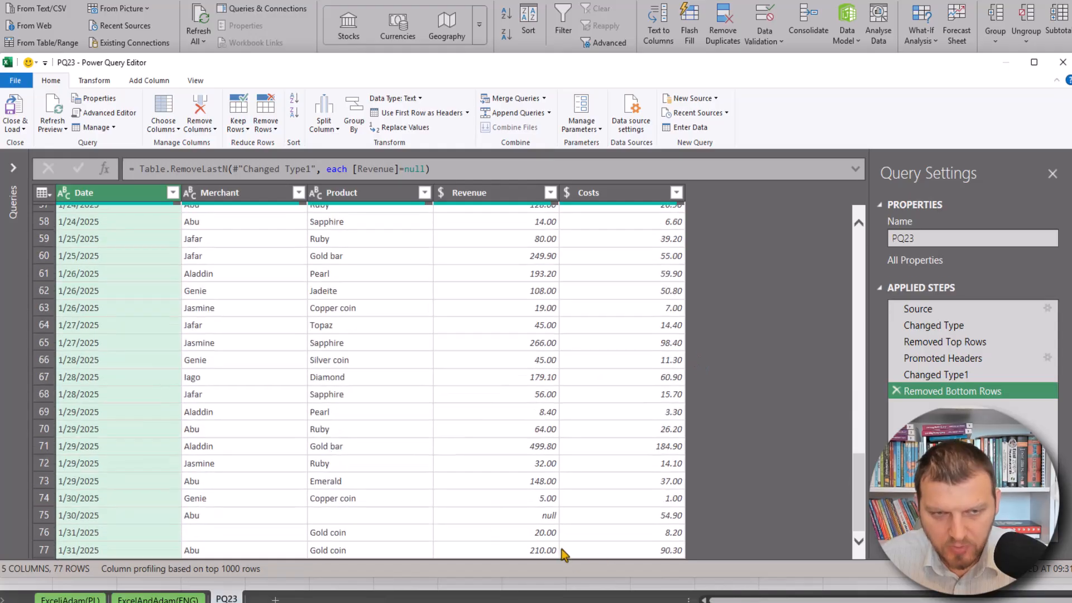
{"action": "left_click", "coordinate": [40, 549]}
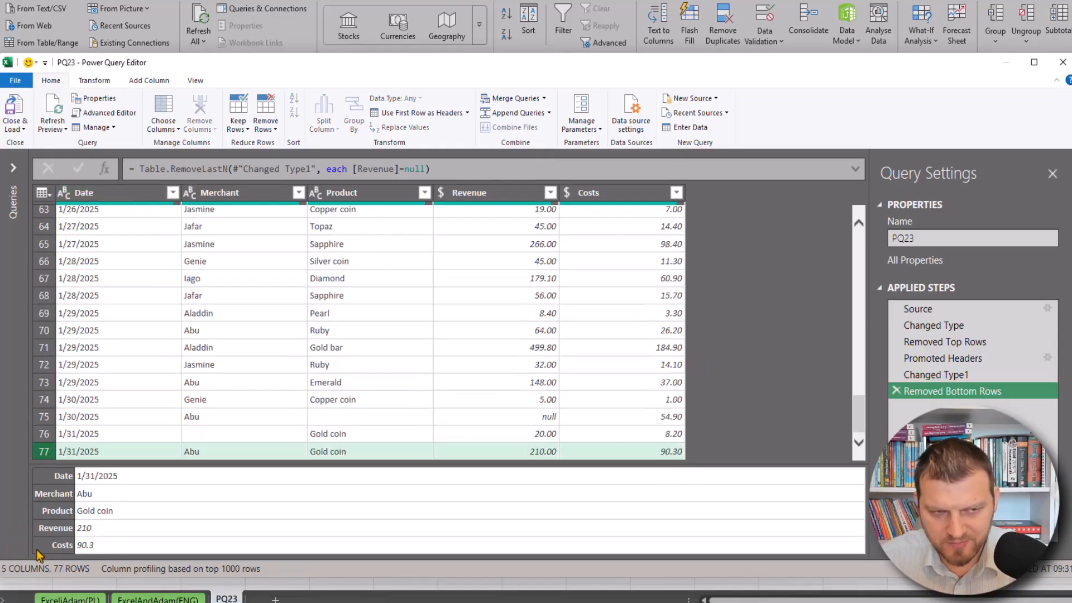
{"action": "left_click", "coordinate": [516, 452]}
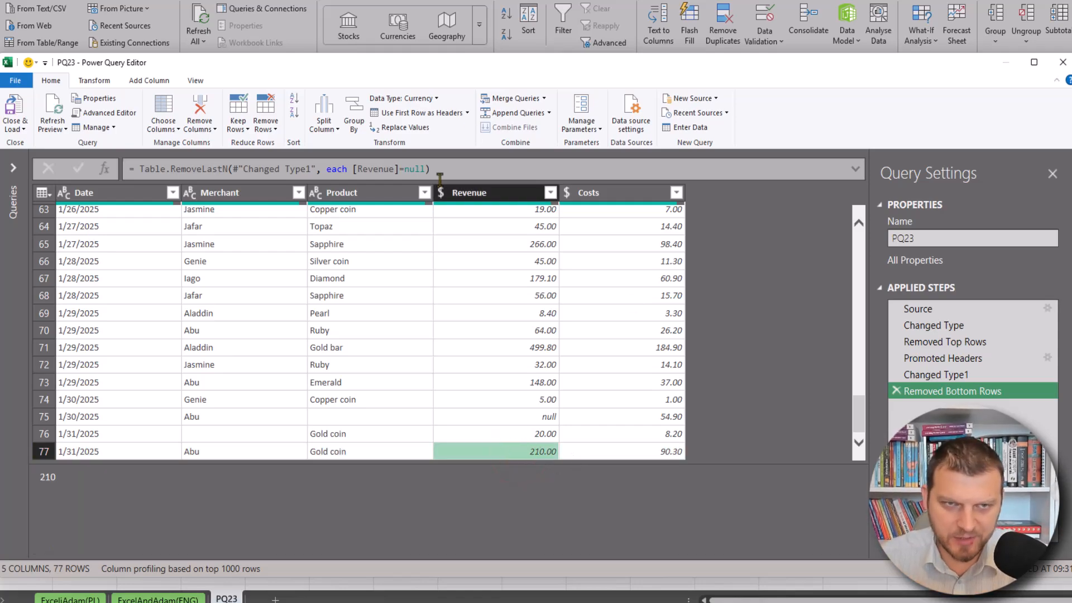
{"action": "double_click", "coordinate": [414, 168]}
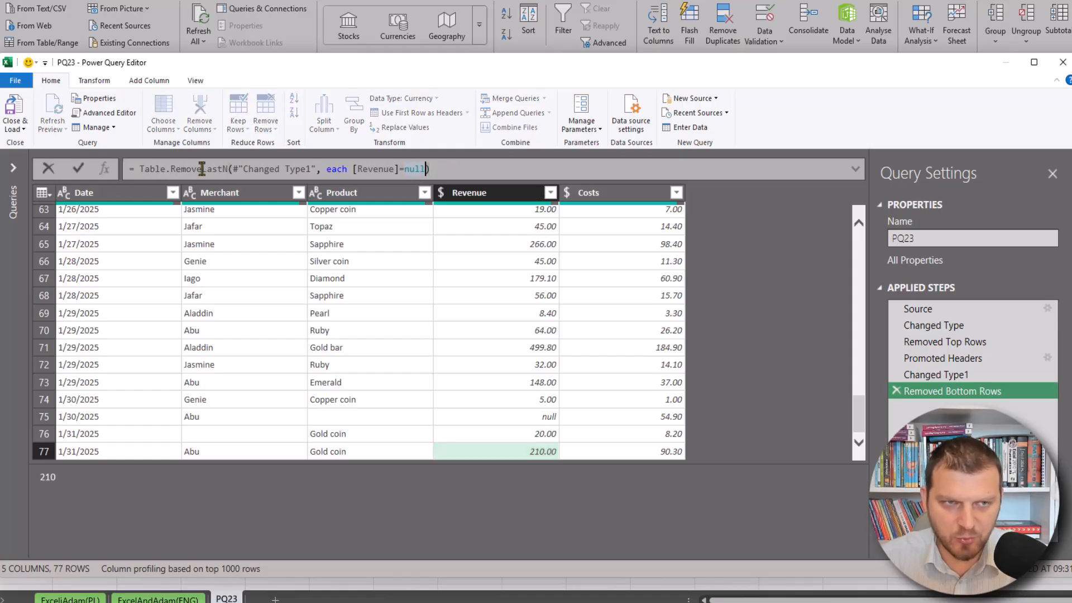
{"action": "left_click", "coordinate": [470, 163]}
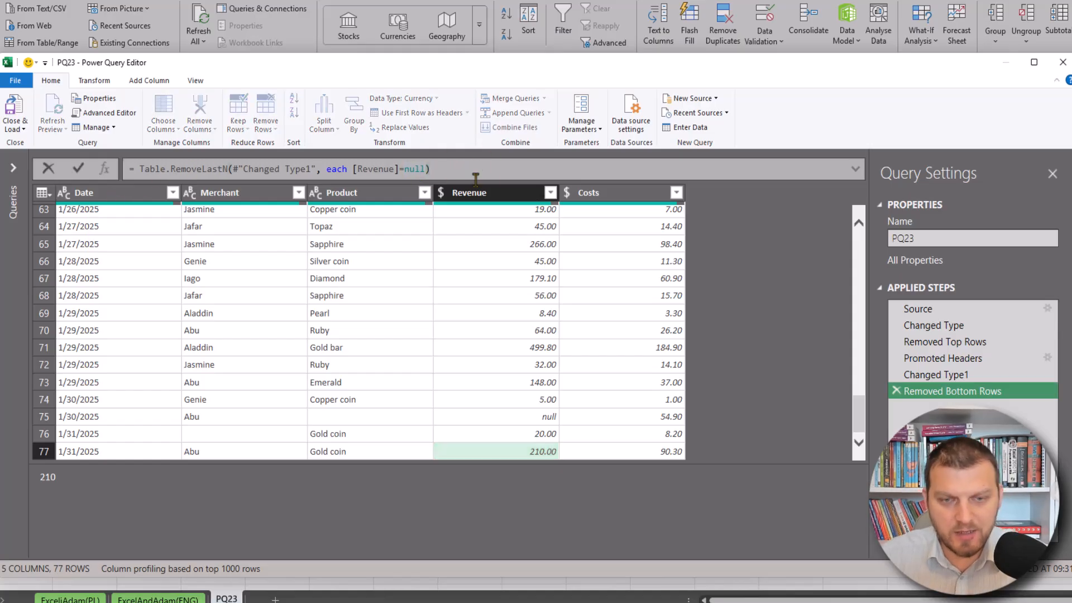